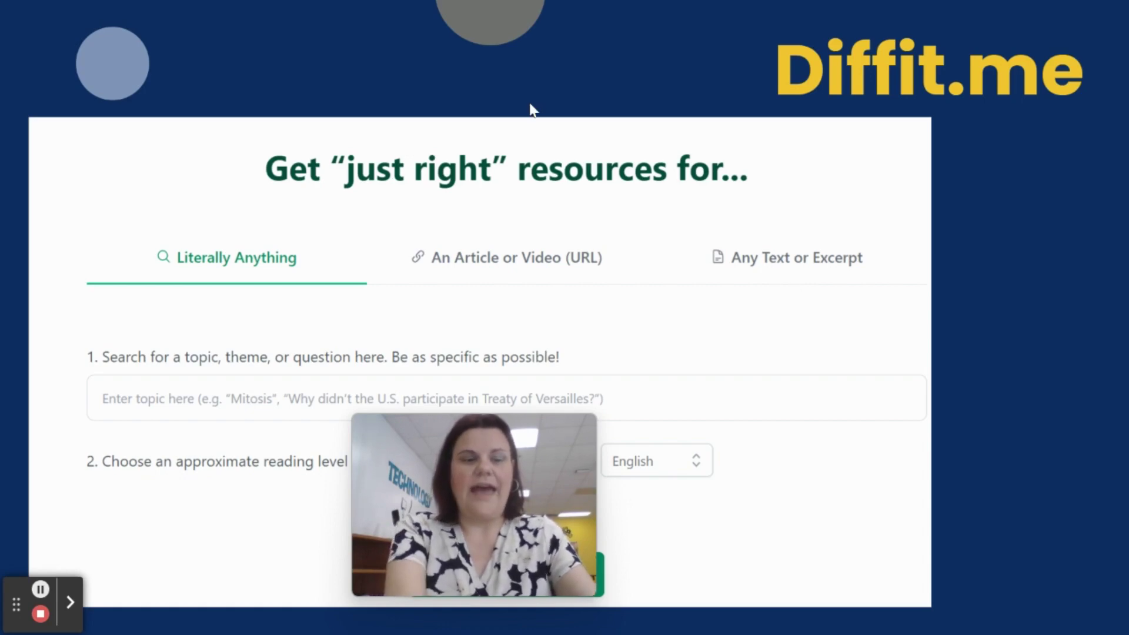
- Leave the slideshow, switch to Diffit for Teachers and choose an article or video URL as the resource source
{"action": "key", "text": "Escape"}
{"action": "left_click", "coordinate": [346, 16]}
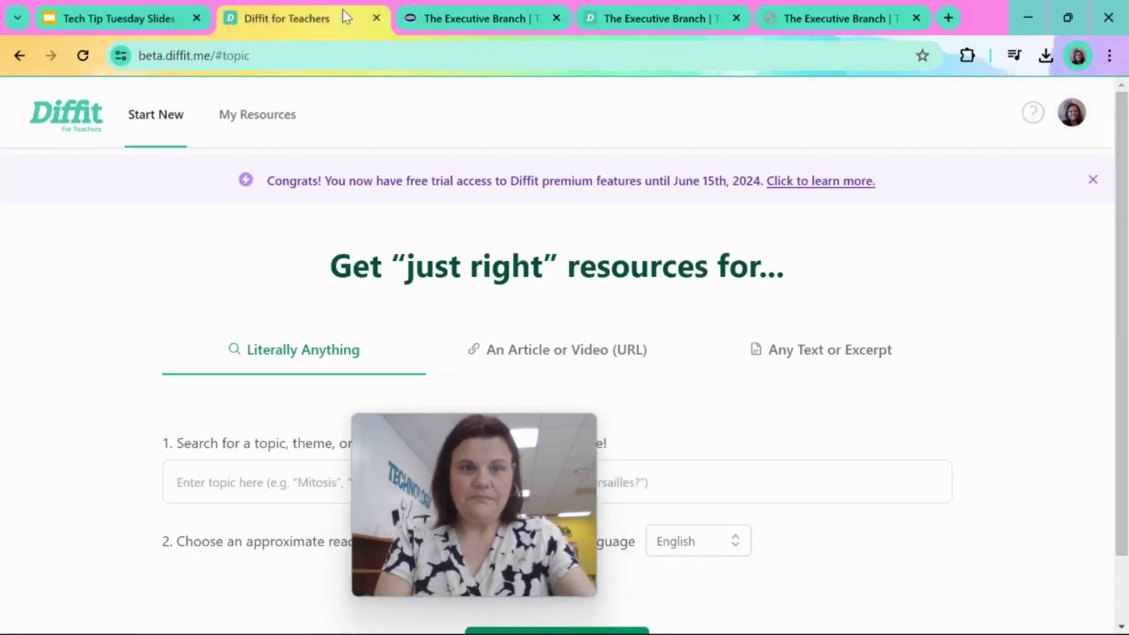
{"action": "left_click", "coordinate": [493, 354]}
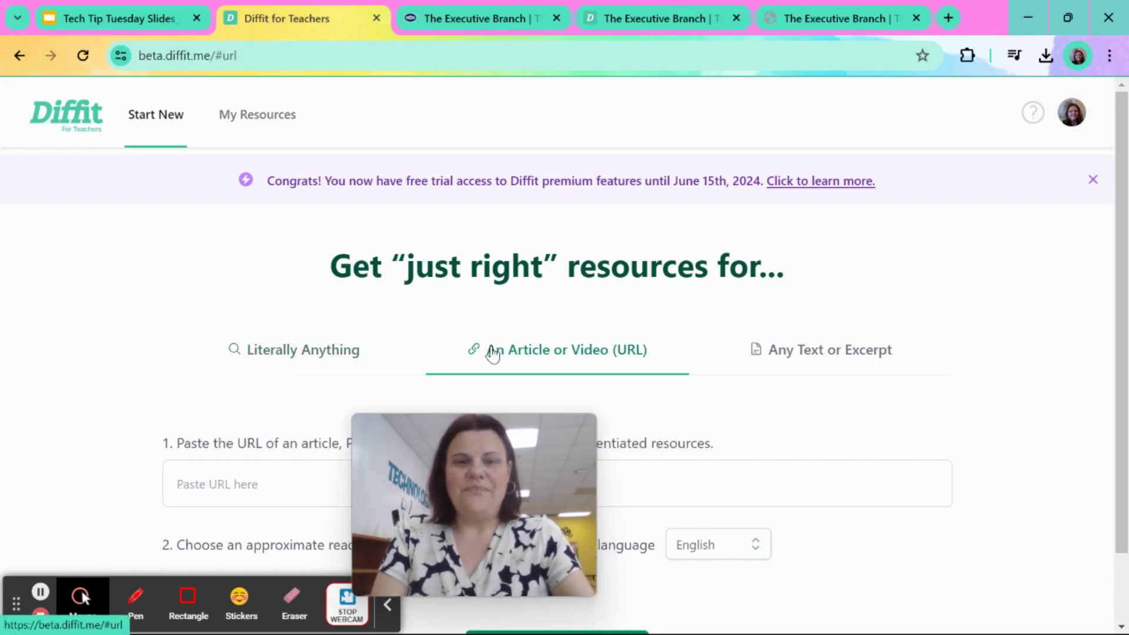
{"action": "left_click_drag", "start_coordinate": [496, 431], "coordinate": [998, 419]}
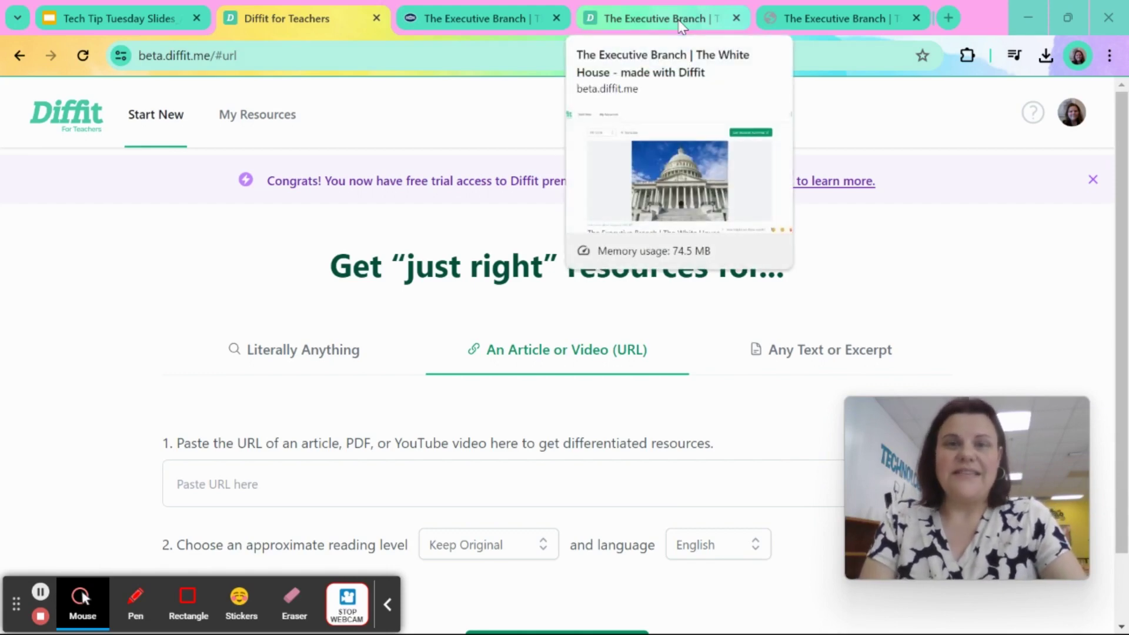
- Examine the Executive Branch article on the White House website, including its introduction and the section on the President
{"action": "left_click", "coordinate": [541, 18]}
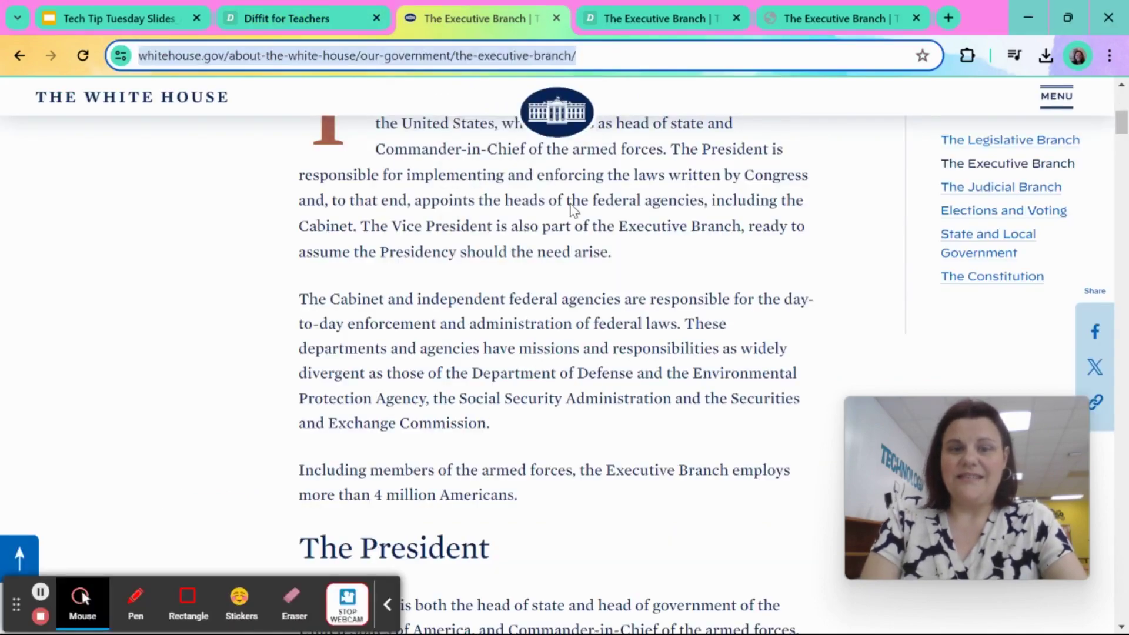
{"action": "scroll", "coordinate": [529, 301], "scroll_direction": "up", "scroll_amount": 5}
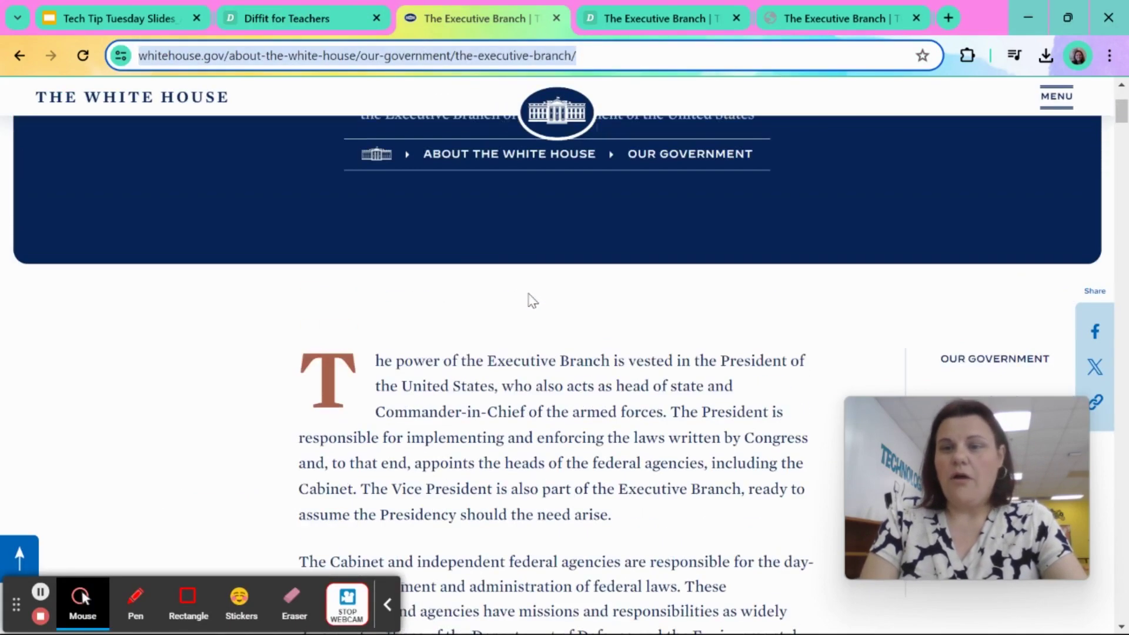
{"action": "scroll", "coordinate": [529, 300], "scroll_direction": "down", "scroll_amount": 3}
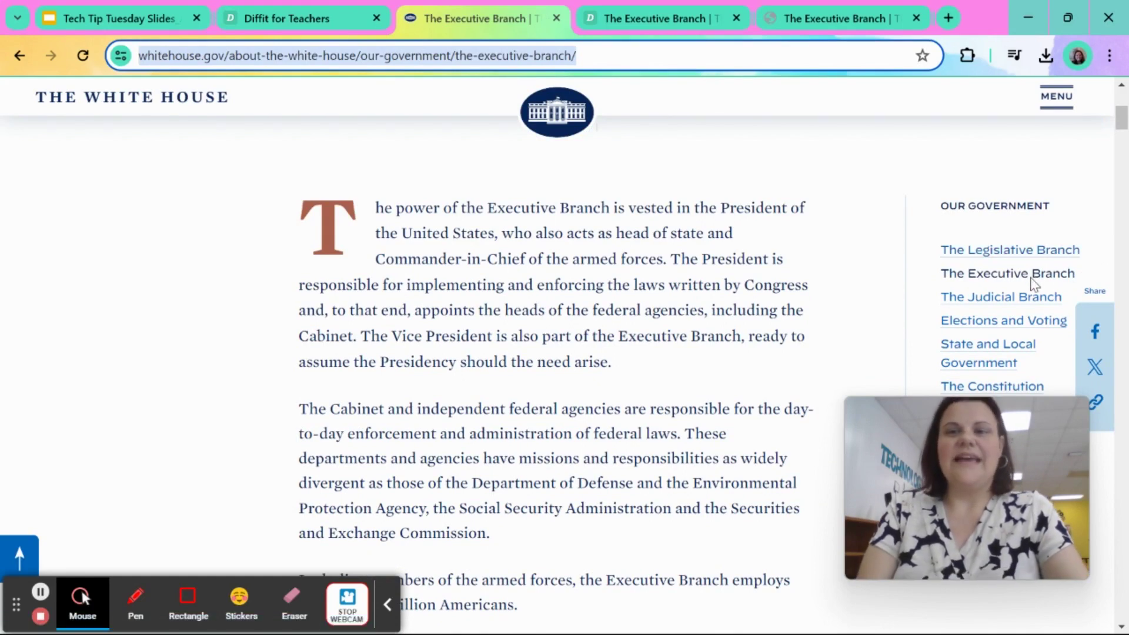
{"action": "scroll", "coordinate": [898, 298], "scroll_direction": "down", "scroll_amount": 1}
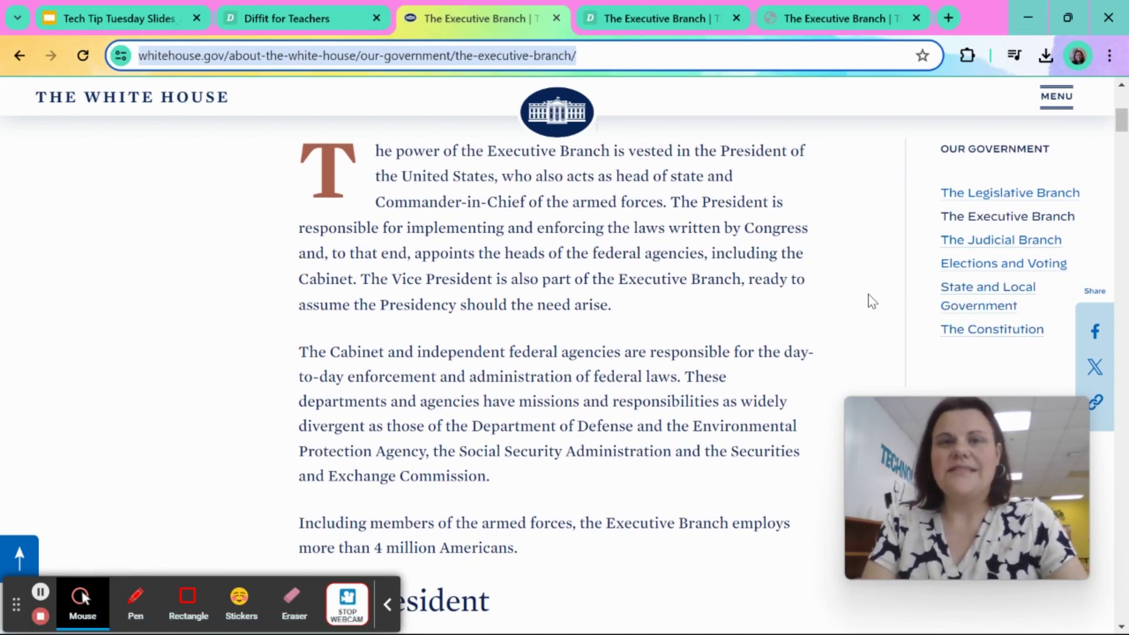
{"action": "scroll", "coordinate": [833, 274], "scroll_direction": "down", "scroll_amount": 3}
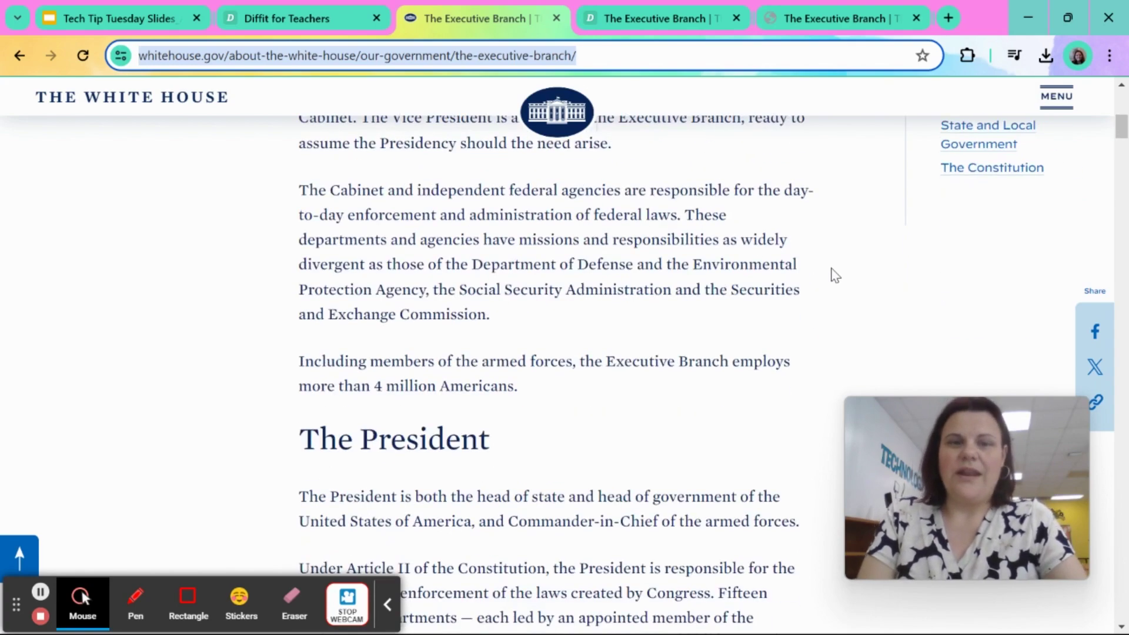
{"action": "scroll", "coordinate": [833, 274], "scroll_direction": "up", "scroll_amount": 4}
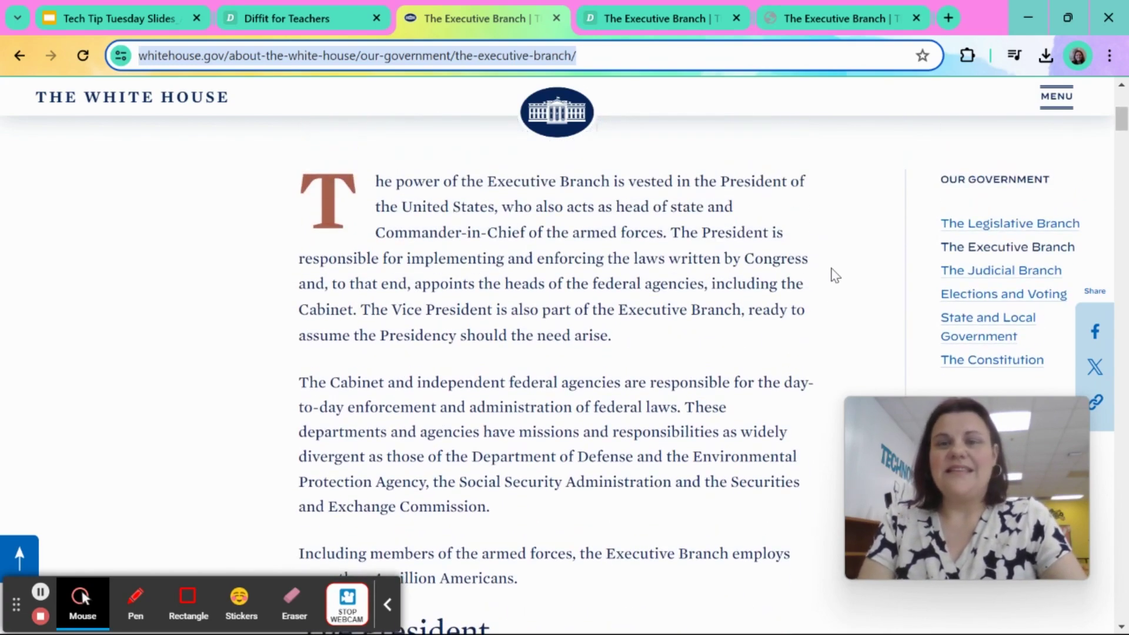
{"action": "scroll", "coordinate": [834, 275], "scroll_direction": "down", "scroll_amount": 1}
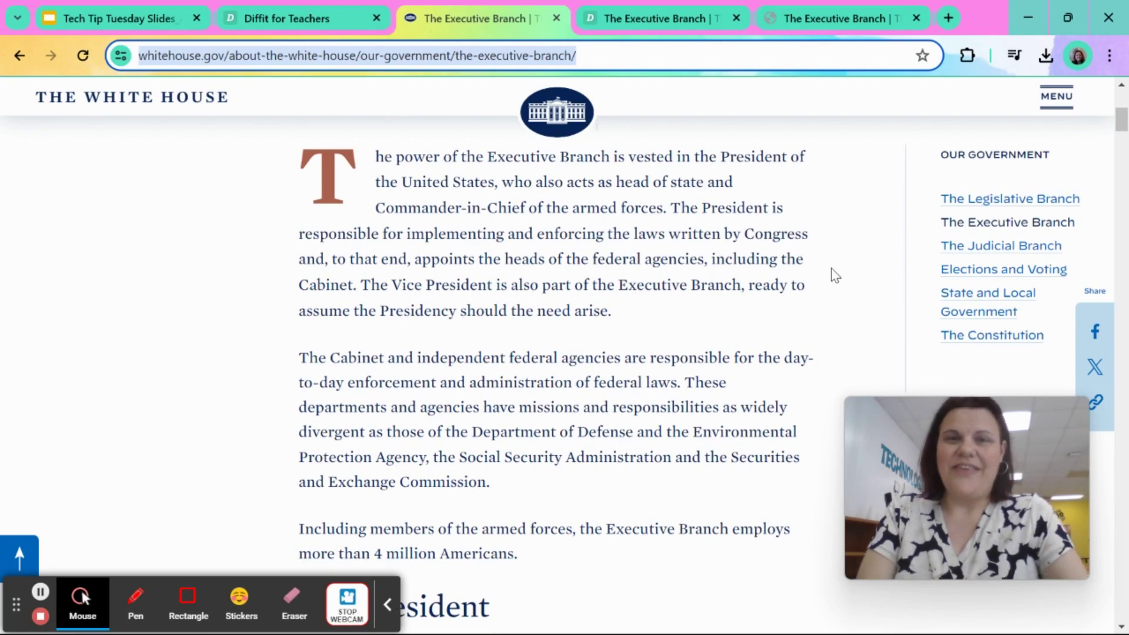
{"action": "scroll", "coordinate": [835, 275], "scroll_direction": "down", "scroll_amount": 2}
{"action": "scroll", "coordinate": [835, 275], "scroll_direction": "up", "scroll_amount": 2}
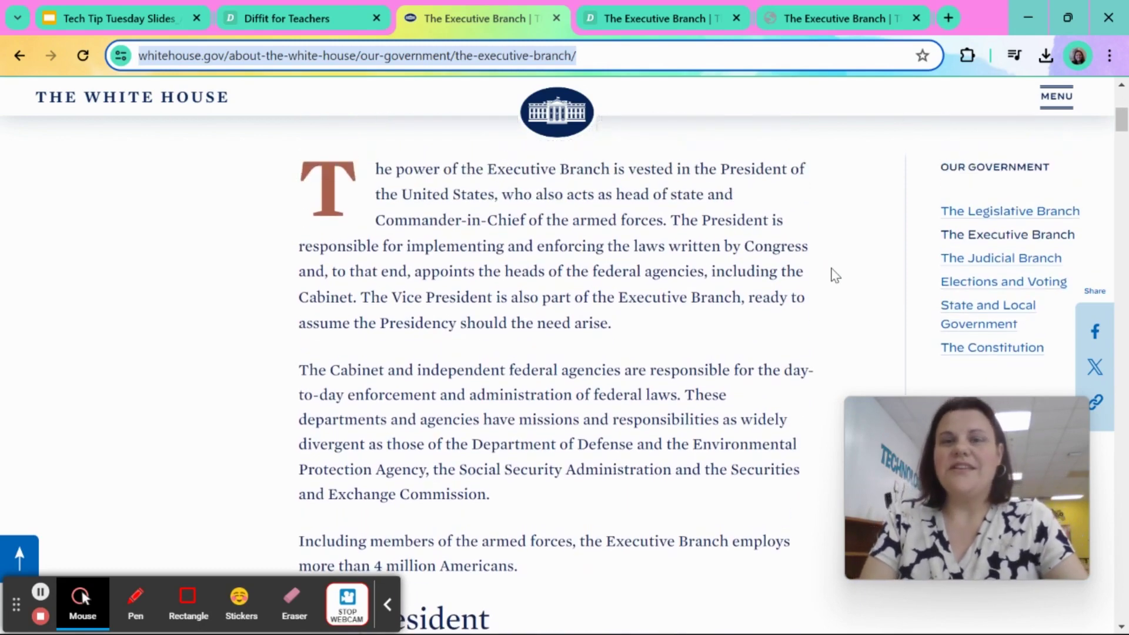
- Copy the White House Executive Branch article's web address into Diffit's article URL field
{"action": "left_click", "coordinate": [654, 55]}
{"action": "left_click_drag", "start_coordinate": [654, 55], "coordinate": [118, 59]}
{"action": "key", "text": "ctrl+c"}
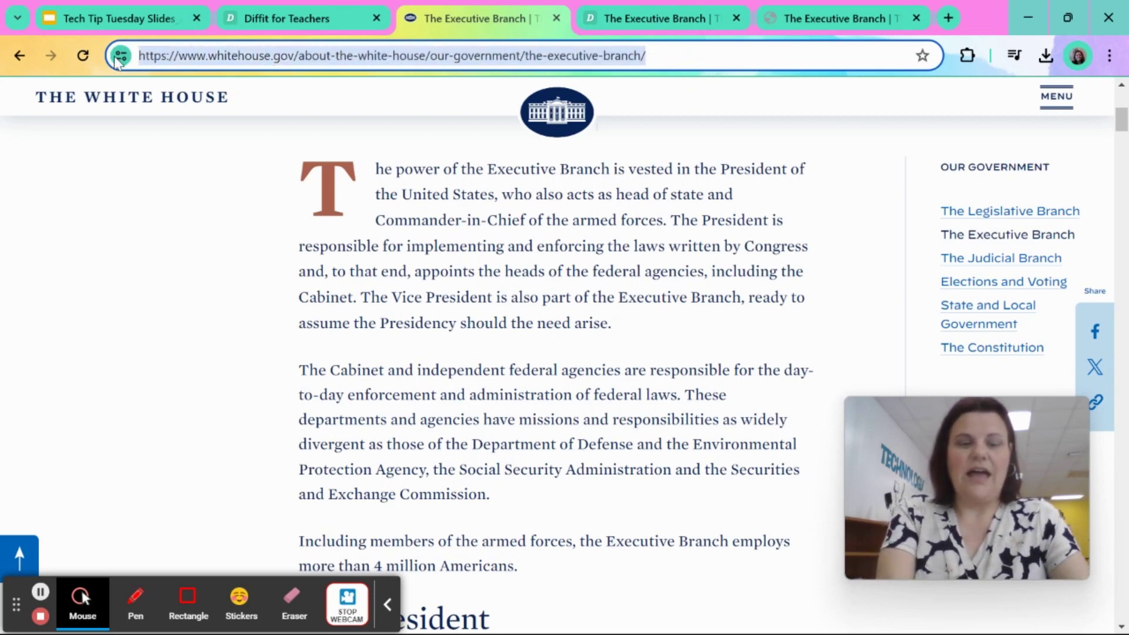
{"action": "left_click", "coordinate": [255, 26]}
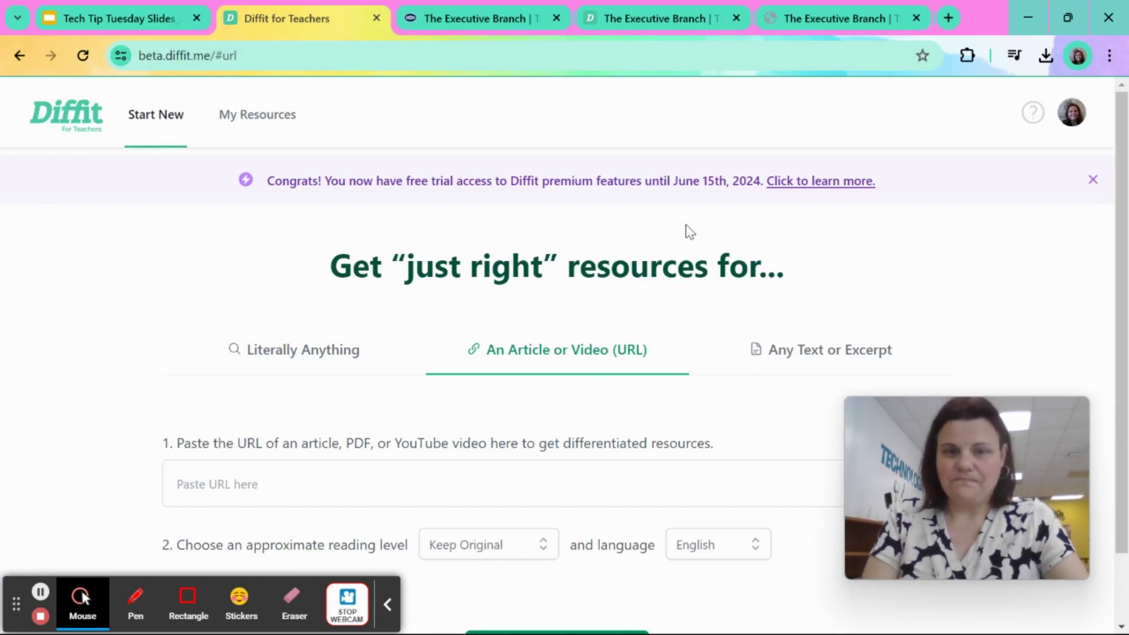
{"action": "scroll", "coordinate": [687, 230], "scroll_direction": "down", "scroll_amount": 2}
{"action": "left_click", "coordinate": [639, 398]}
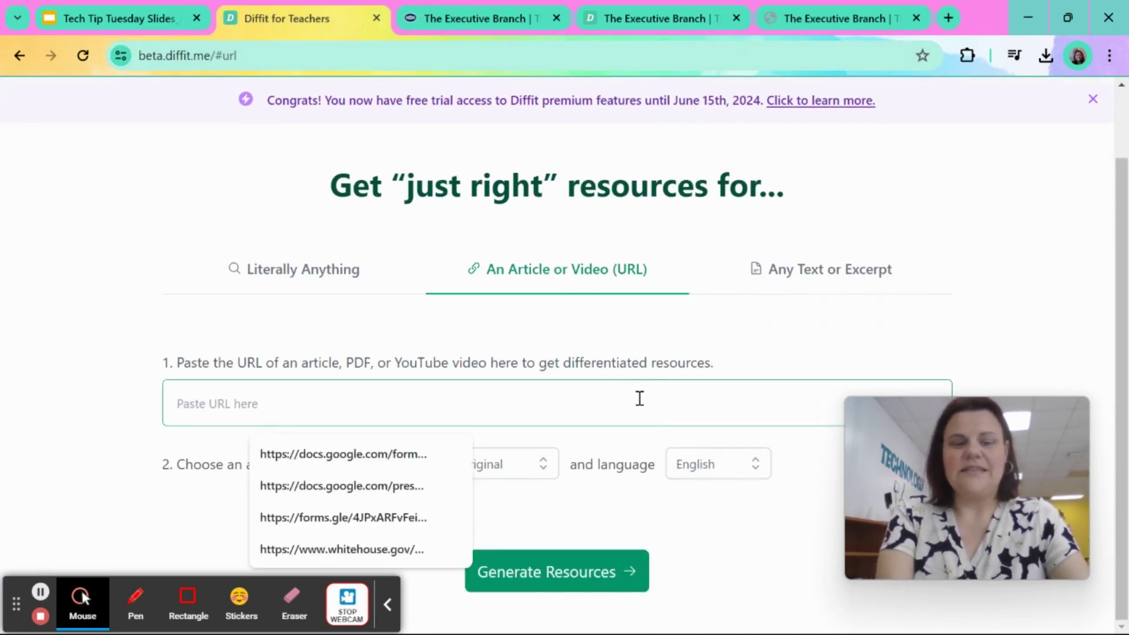
{"action": "key", "text": "ctrl+v"}
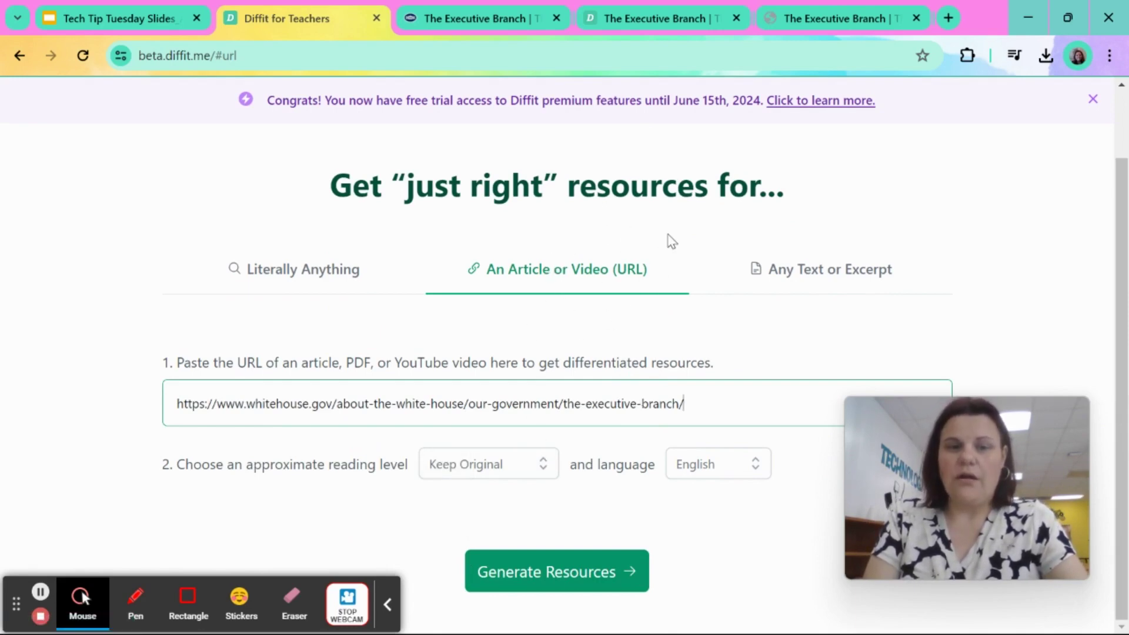
- Set the approximate reading level for the resources to 5th Grade
{"action": "left_click", "coordinate": [475, 467]}
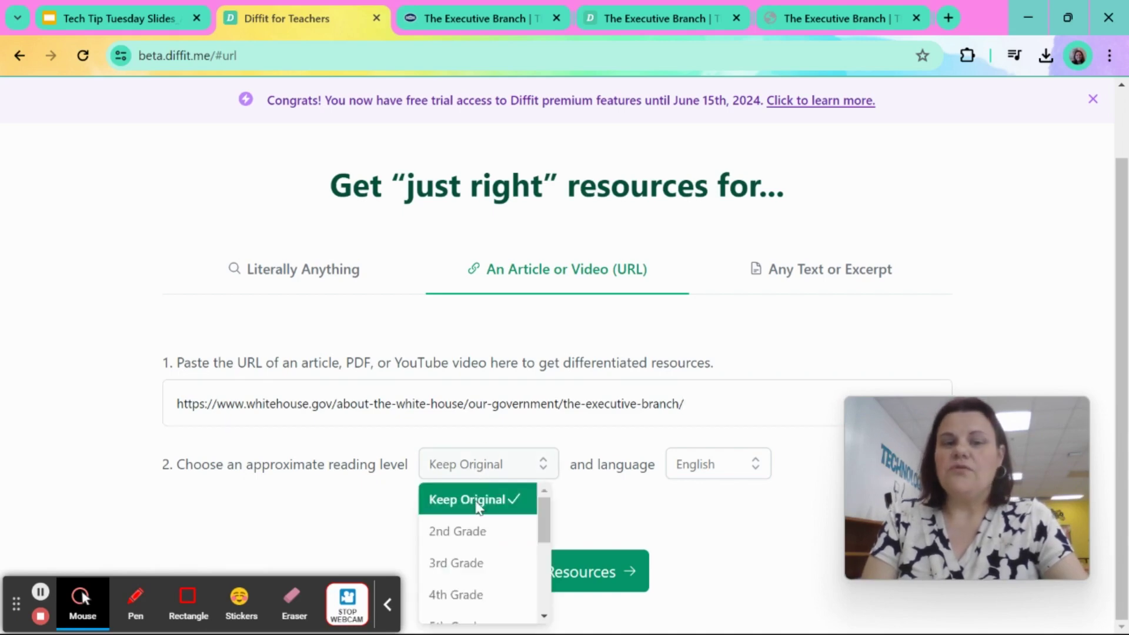
{"action": "scroll", "coordinate": [479, 579], "scroll_direction": "down", "scroll_amount": 1}
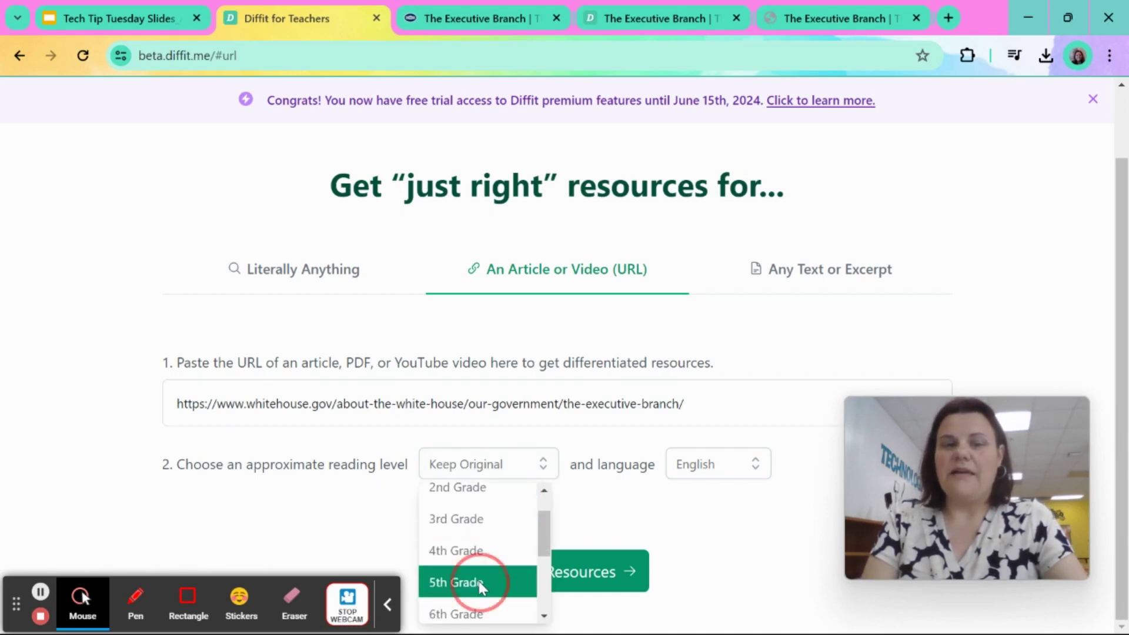
{"action": "left_click", "coordinate": [481, 584]}
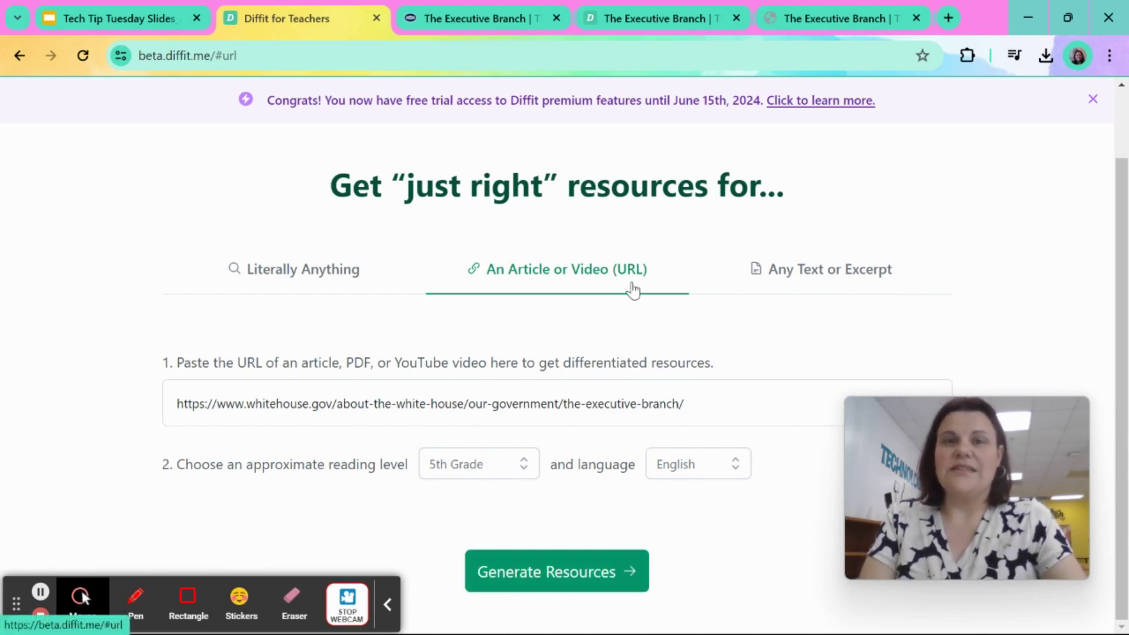
- Open the already generated Executive Branch packet and make the golden-lit White House photo with the fountain its header image
{"action": "left_click", "coordinate": [663, 20]}
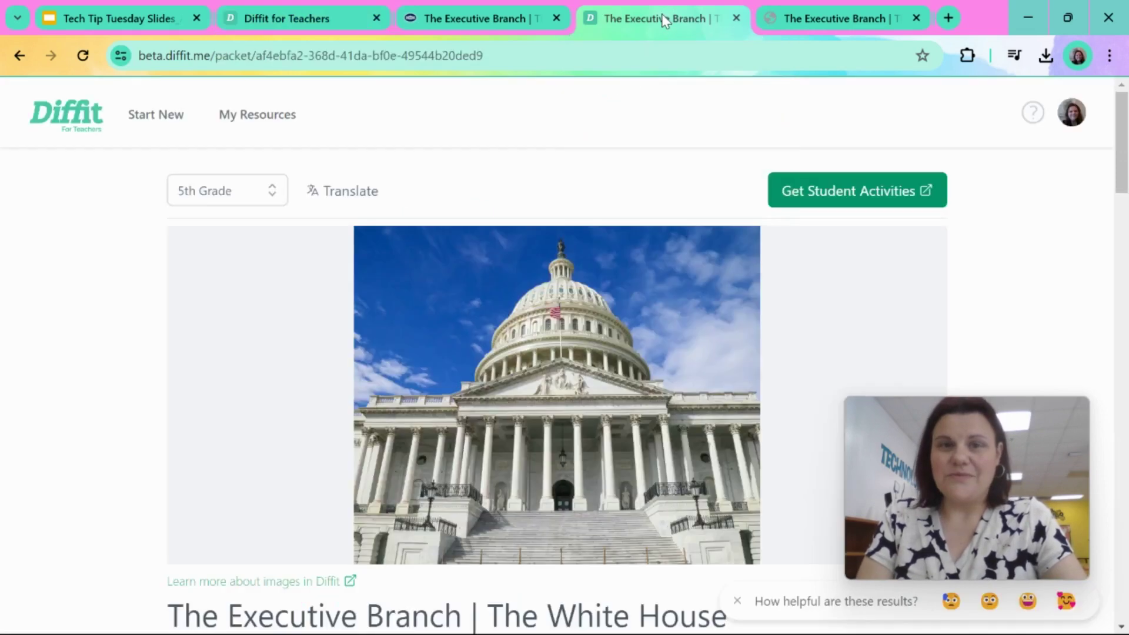
{"action": "scroll", "coordinate": [657, 227], "scroll_direction": "down", "scroll_amount": 5}
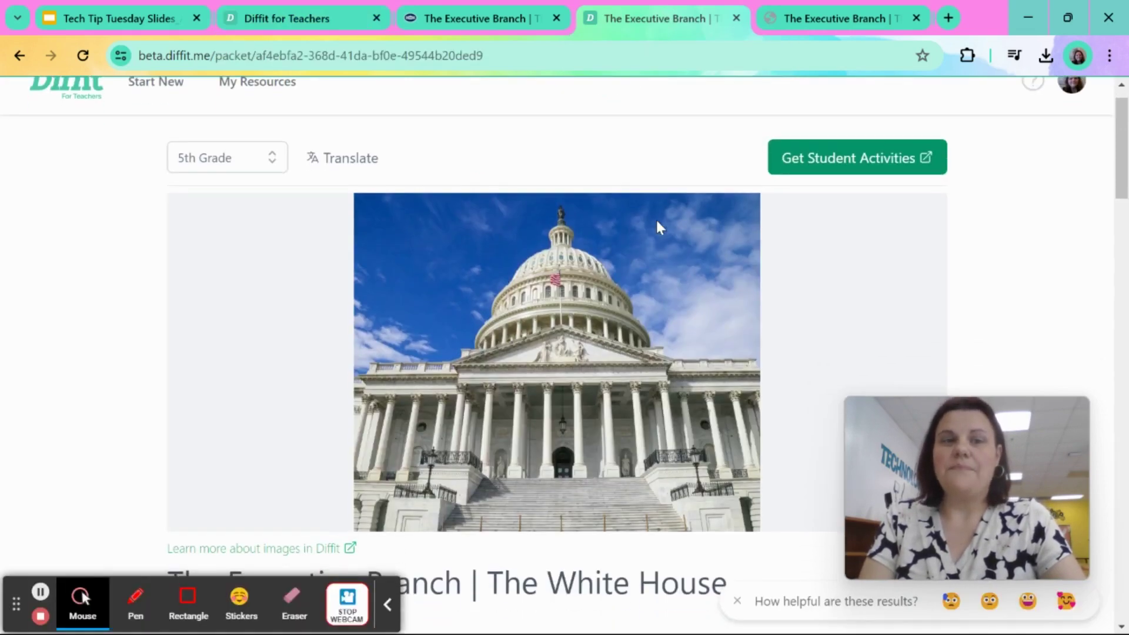
{"action": "scroll", "coordinate": [658, 226], "scroll_direction": "up", "scroll_amount": 2}
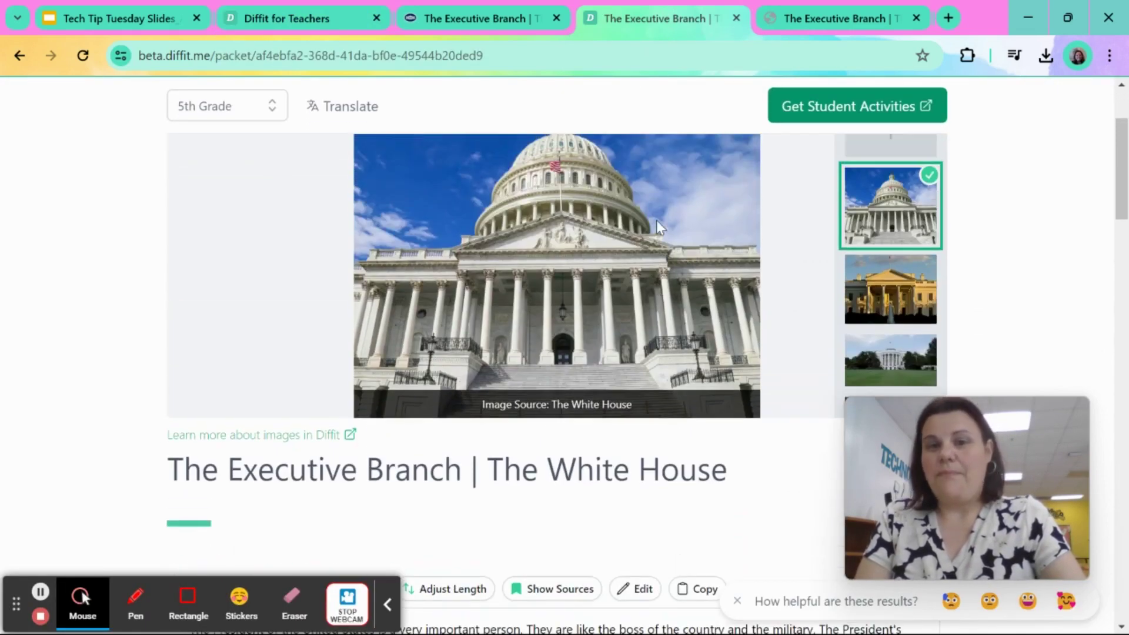
{"action": "left_click", "coordinate": [876, 277]}
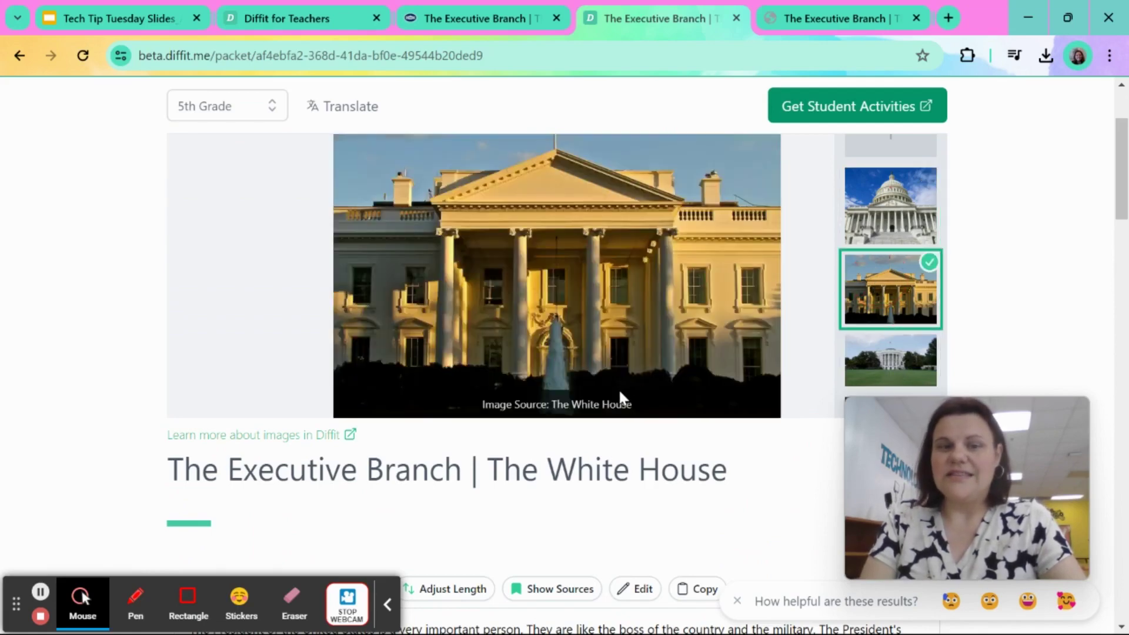
- Review the packet's adapted reading passage, summary and key vocabulary words
{"action": "scroll", "coordinate": [619, 388], "scroll_direction": "down", "scroll_amount": 5}
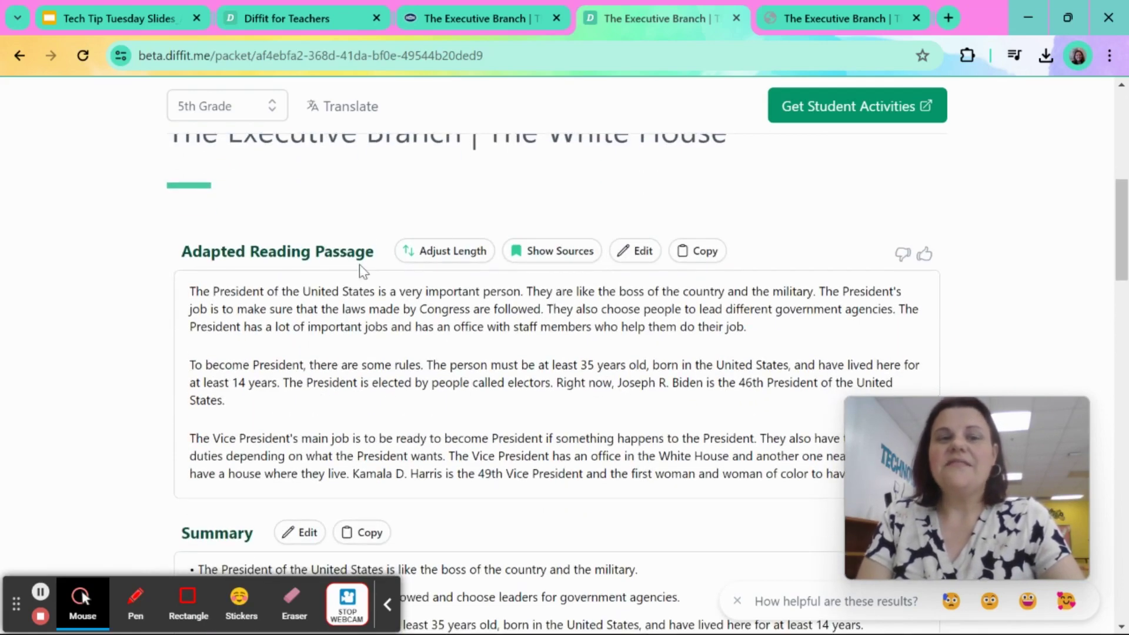
{"action": "scroll", "coordinate": [603, 381], "scroll_direction": "down", "scroll_amount": 2}
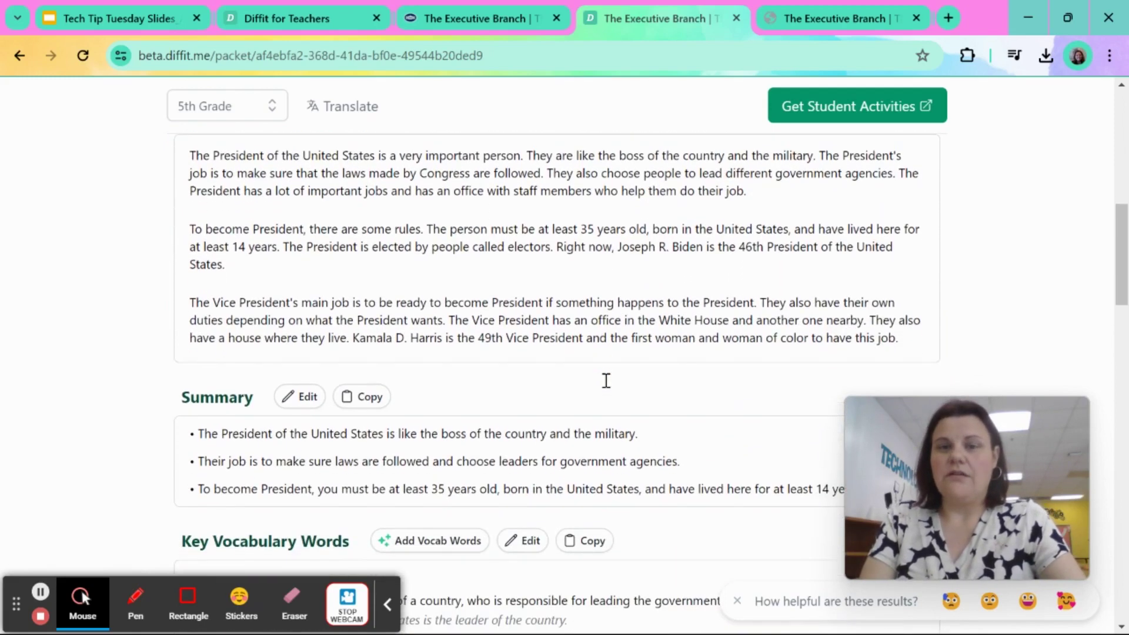
{"action": "scroll", "coordinate": [604, 380], "scroll_direction": "up", "scroll_amount": 2}
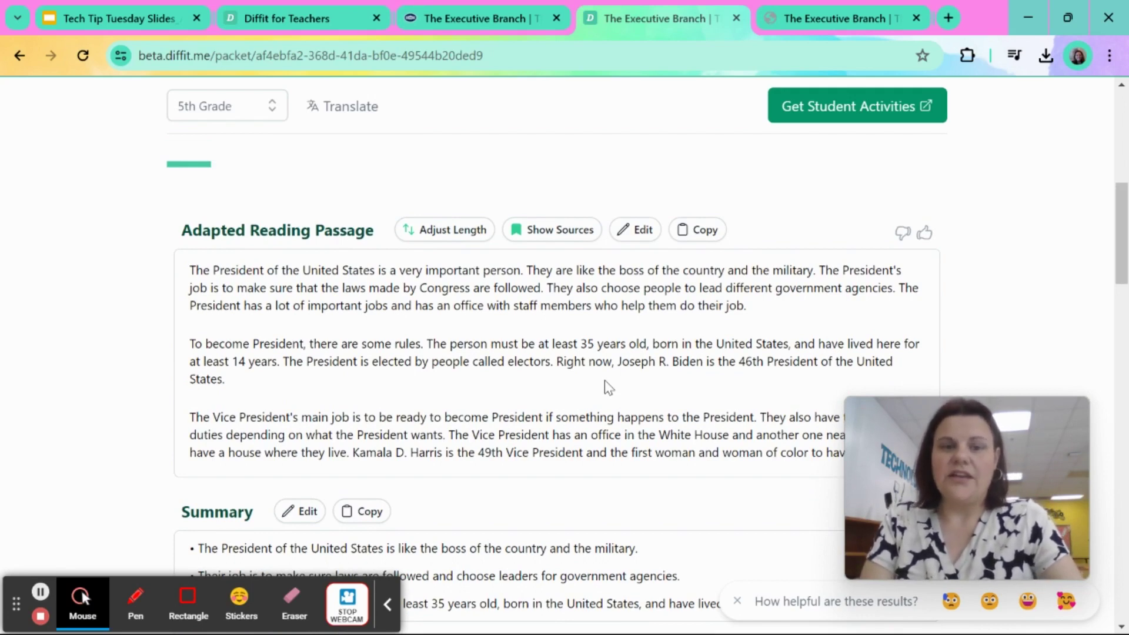
{"action": "scroll", "coordinate": [604, 380], "scroll_direction": "down", "scroll_amount": 1}
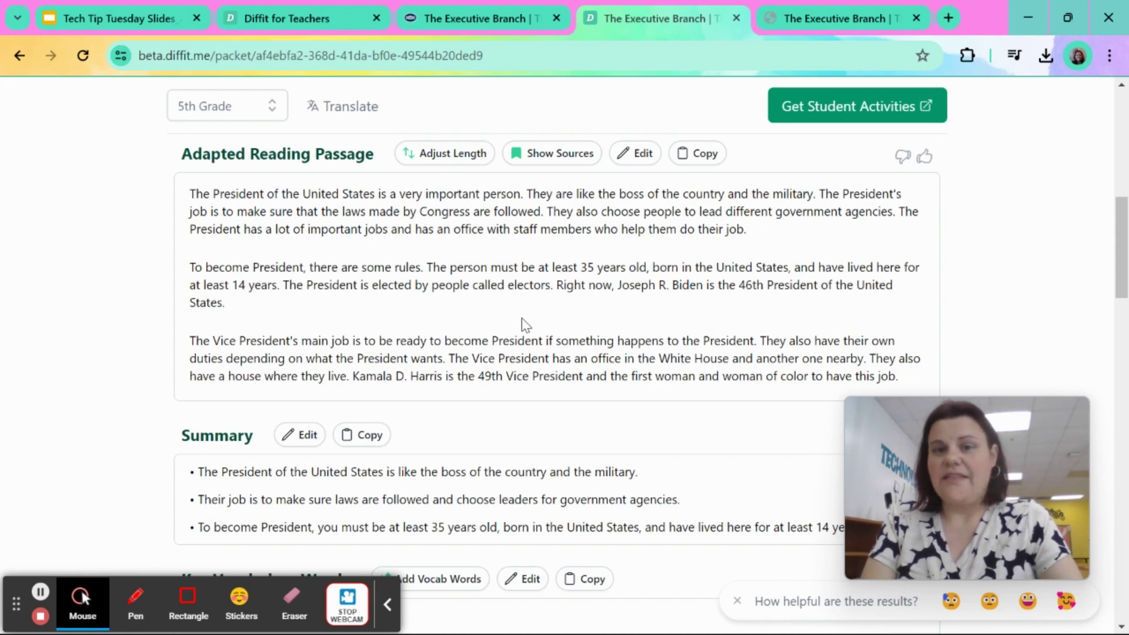
{"action": "scroll", "coordinate": [528, 325], "scroll_direction": "down", "scroll_amount": 2}
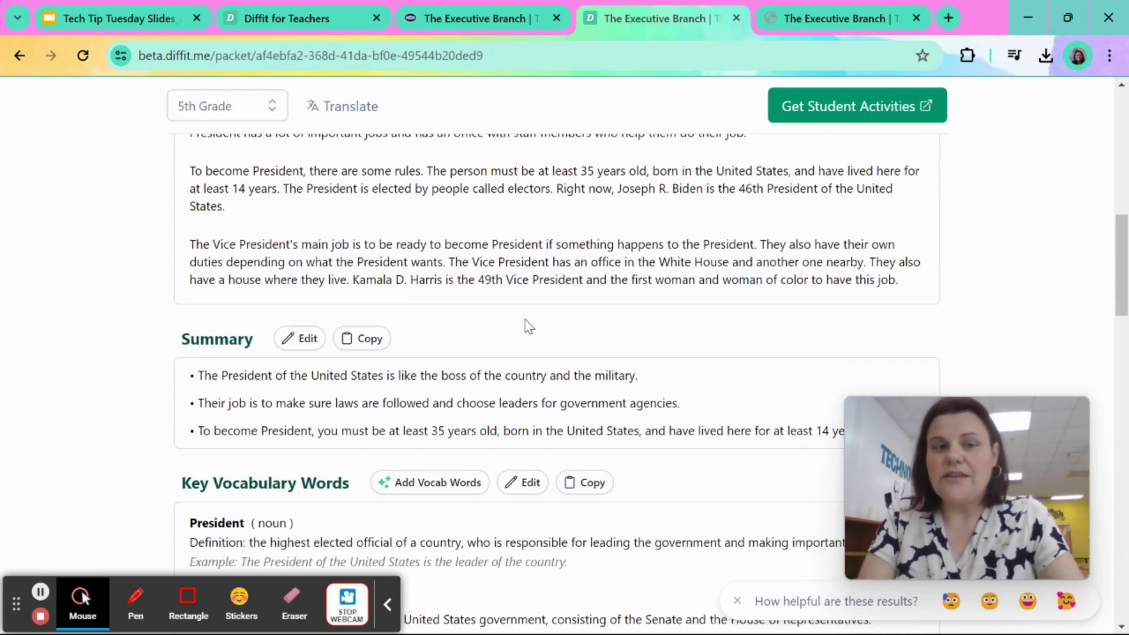
{"action": "scroll", "coordinate": [528, 325], "scroll_direction": "down", "scroll_amount": 2}
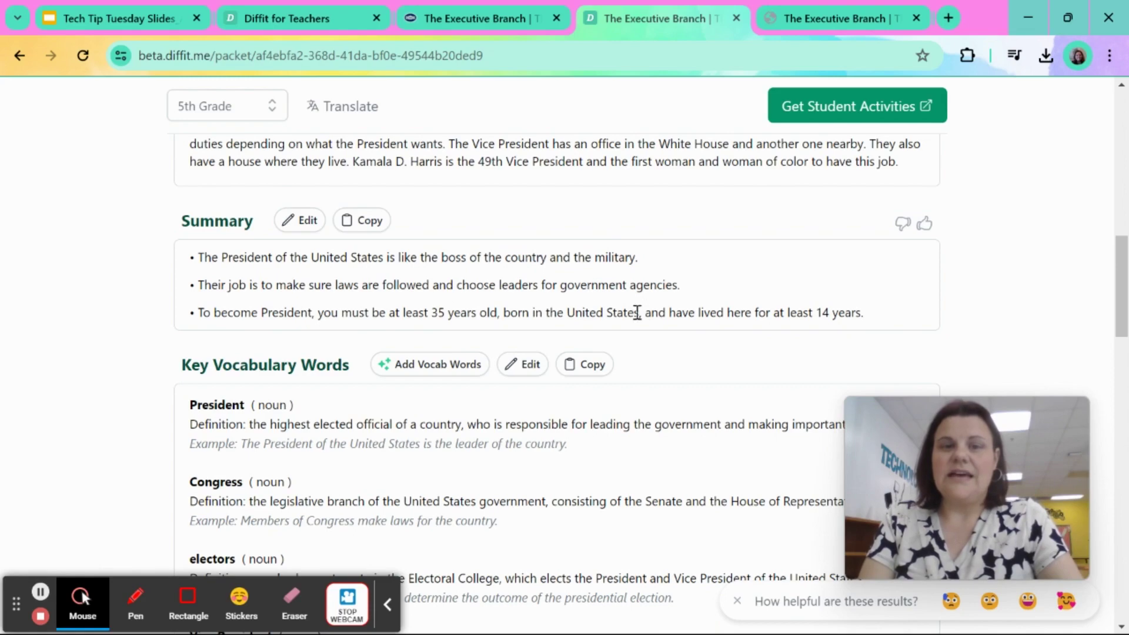
{"action": "scroll", "coordinate": [549, 288], "scroll_direction": "down", "scroll_amount": 1}
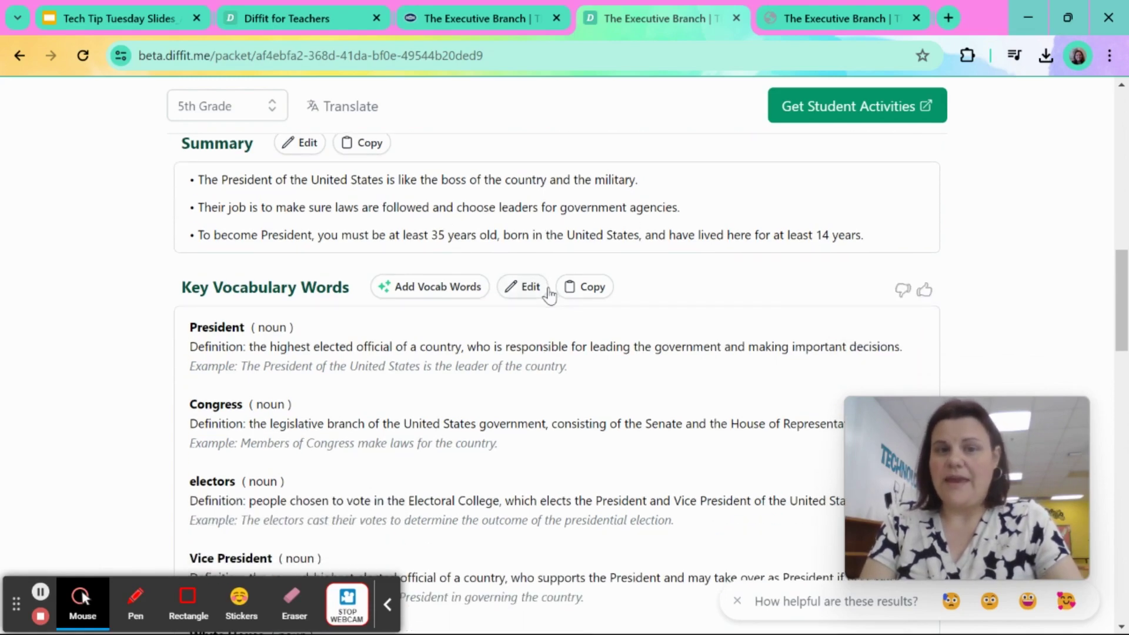
{"action": "scroll", "coordinate": [549, 294], "scroll_direction": "down", "scroll_amount": 2}
{"action": "scroll", "coordinate": [549, 294], "scroll_direction": "down", "scroll_amount": 2}
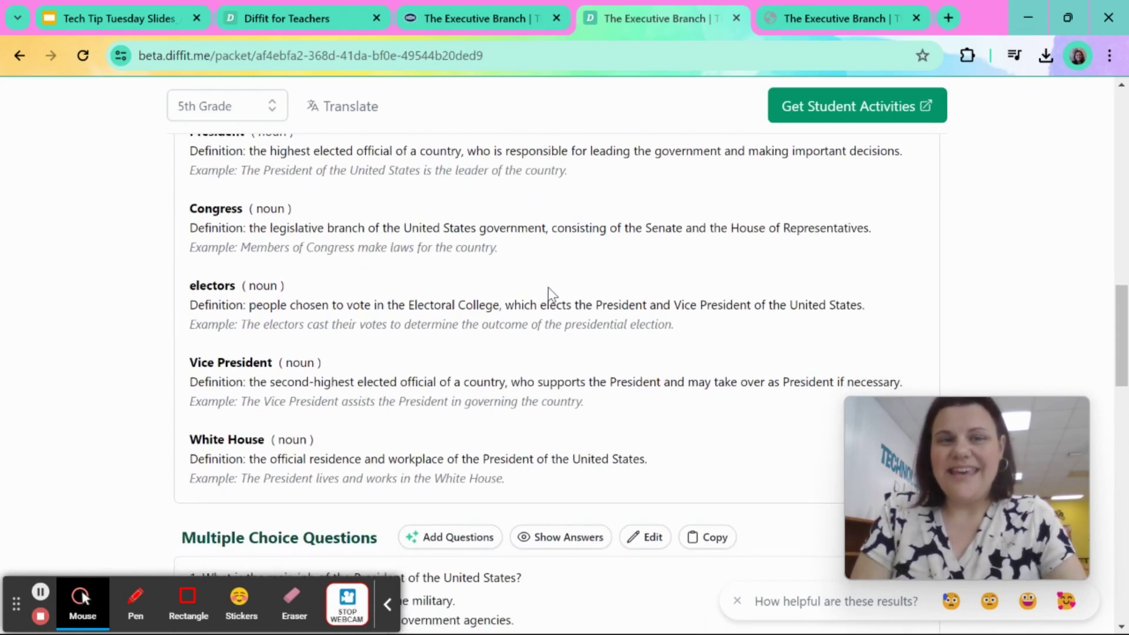
- Review the packet's multiple choice questions, short answer questions and open-ended prompts, down to the student activities section
{"action": "scroll", "coordinate": [548, 286], "scroll_direction": "down", "scroll_amount": 6}
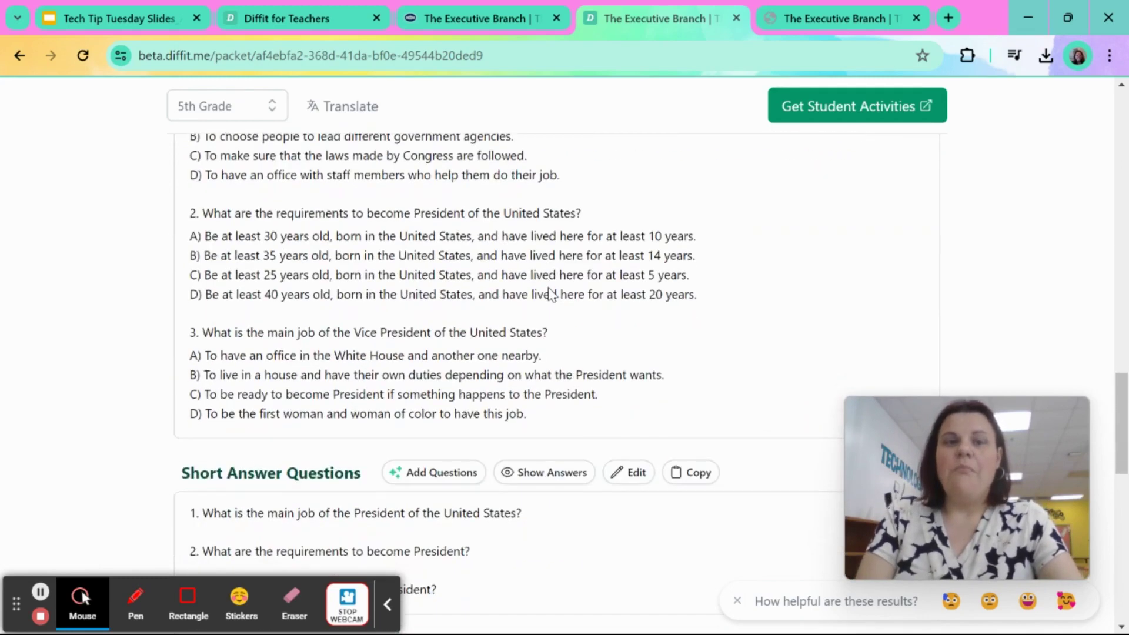
{"action": "scroll", "coordinate": [548, 287], "scroll_direction": "up", "scroll_amount": 3}
{"action": "scroll", "coordinate": [548, 294], "scroll_direction": "down", "scroll_amount": 1}
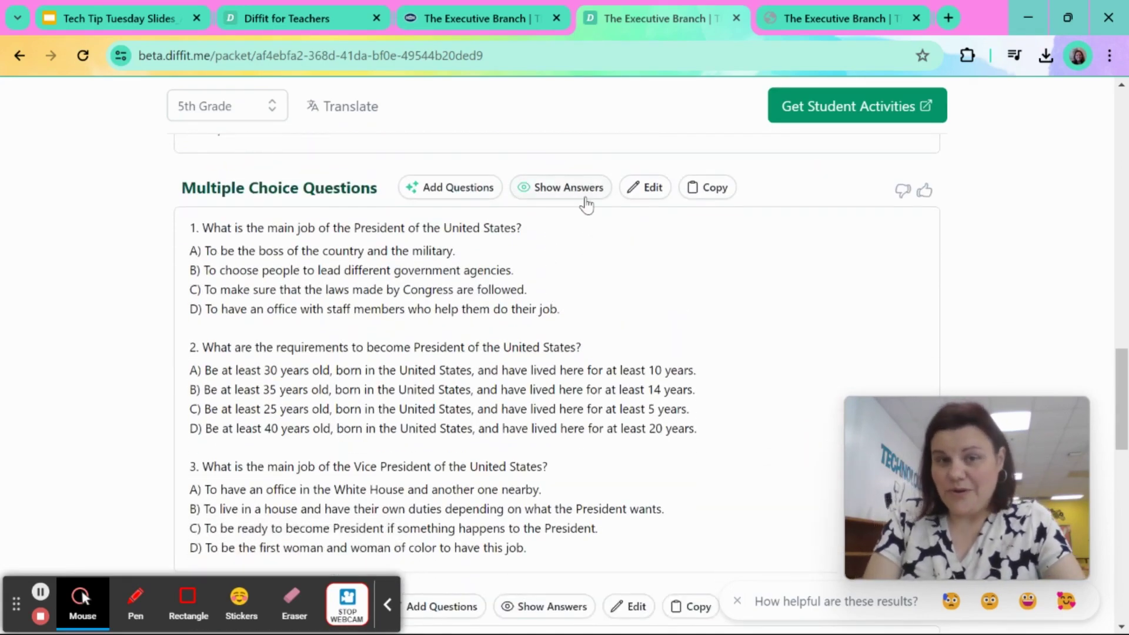
{"action": "scroll", "coordinate": [585, 234], "scroll_direction": "down", "scroll_amount": 6}
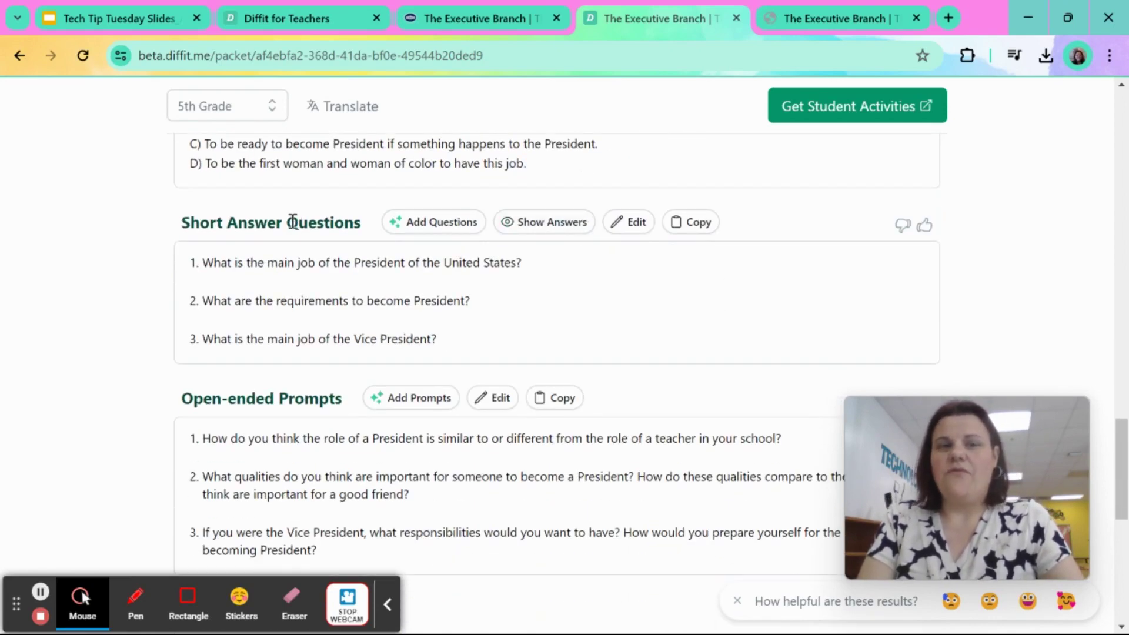
{"action": "scroll", "coordinate": [327, 353], "scroll_direction": "down", "scroll_amount": 3}
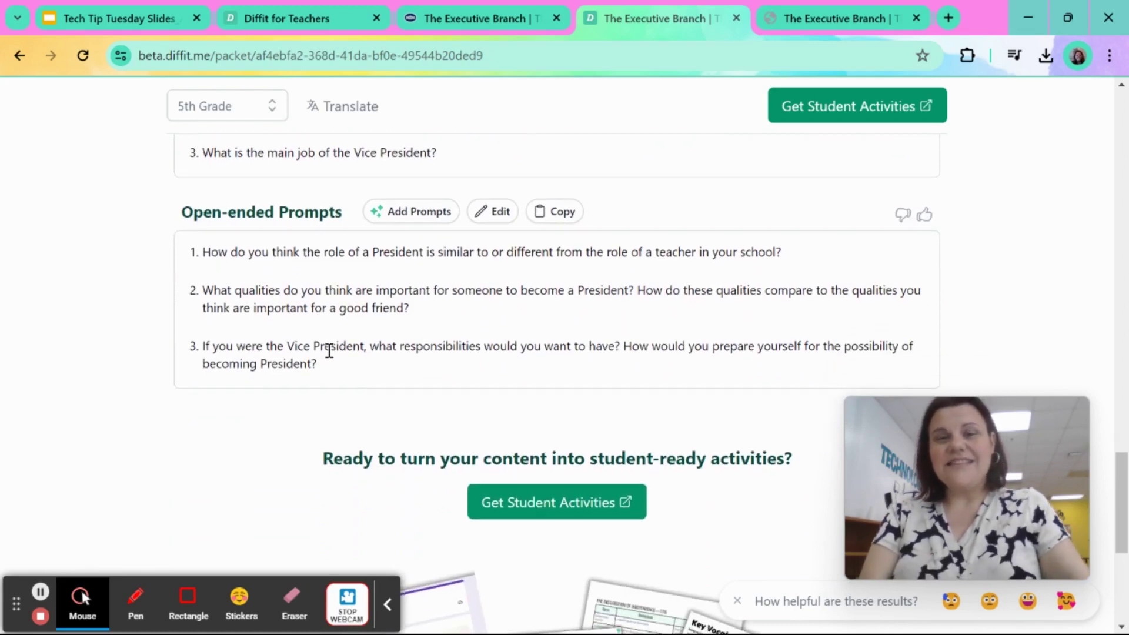
{"action": "scroll", "coordinate": [329, 350], "scroll_direction": "down", "scroll_amount": 4}
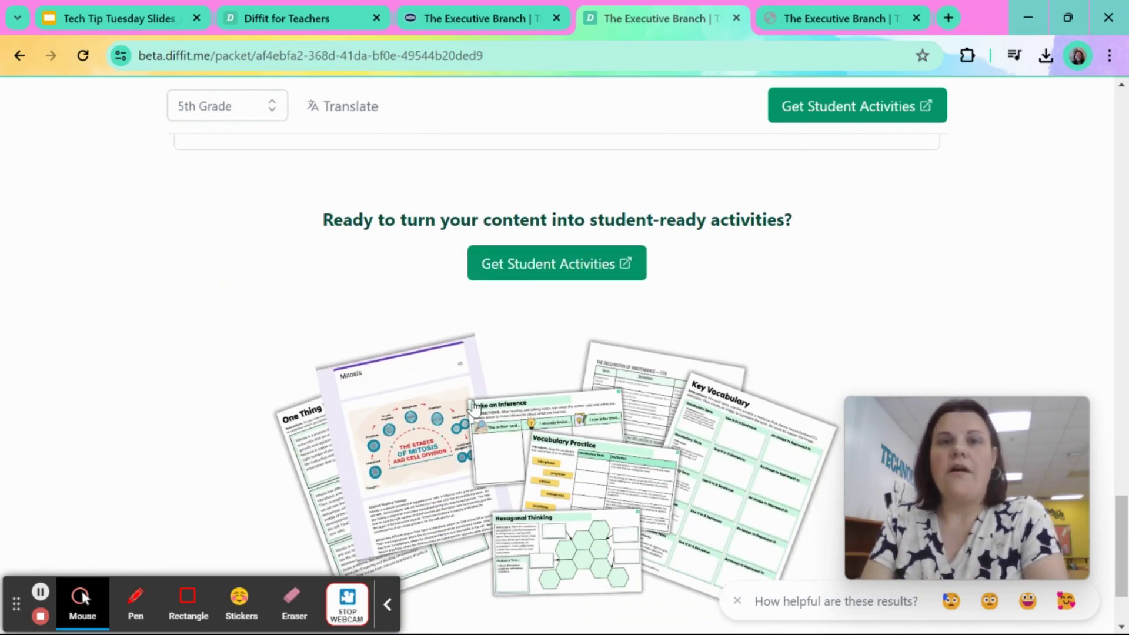
- Check the student activity previews, then open the downloaded Executive Branch workbook PDF and read its teacher instruction page through the suggested lesson flow
{"action": "scroll", "coordinate": [618, 366], "scroll_direction": "down", "scroll_amount": 1}
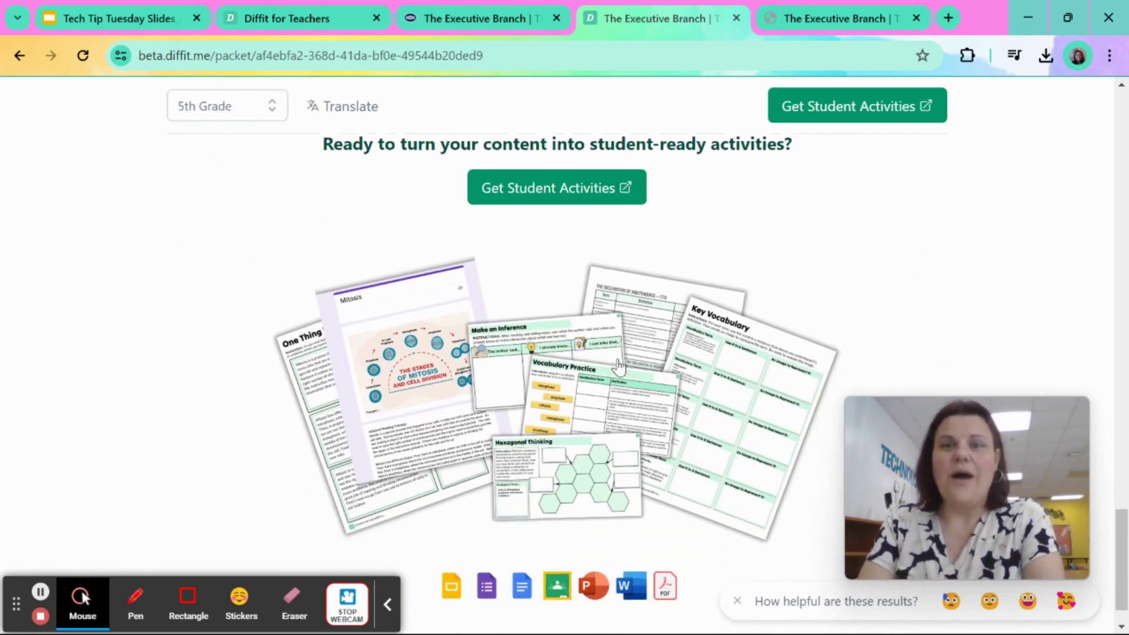
{"action": "scroll", "coordinate": [618, 367], "scroll_direction": "down", "scroll_amount": 2}
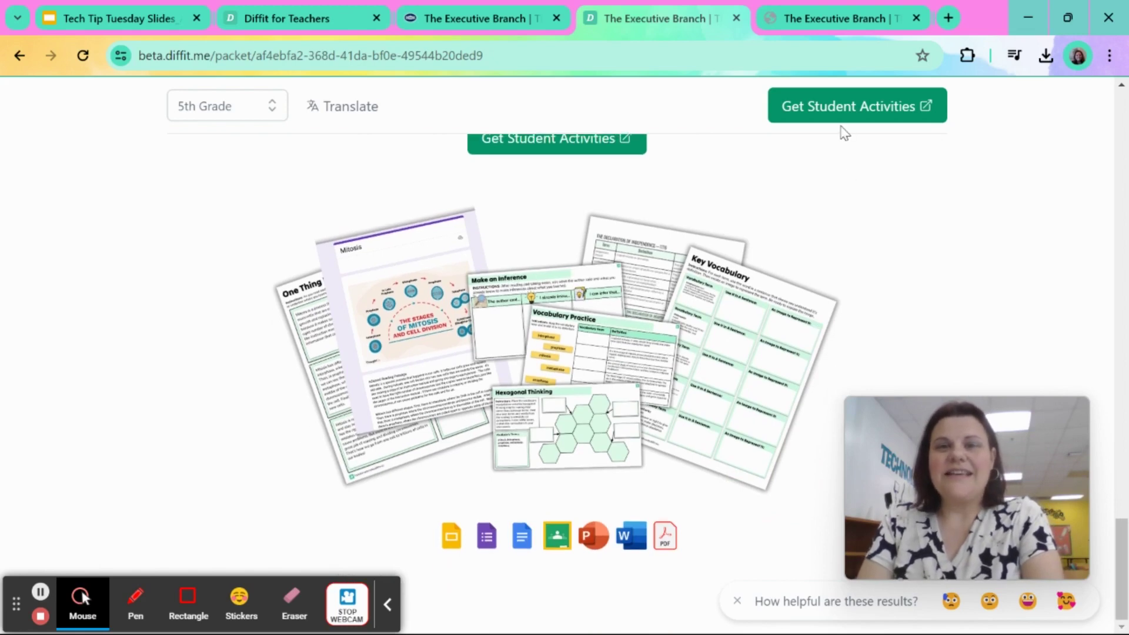
{"action": "left_click", "coordinate": [850, 26]}
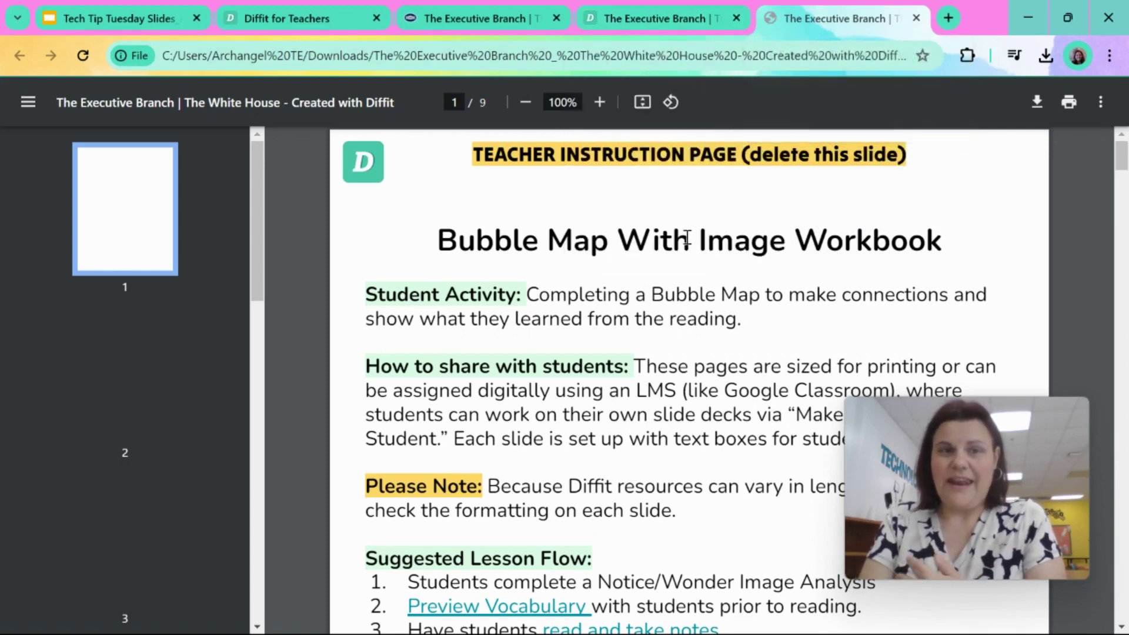
{"action": "scroll", "coordinate": [687, 237], "scroll_direction": "down", "scroll_amount": 1}
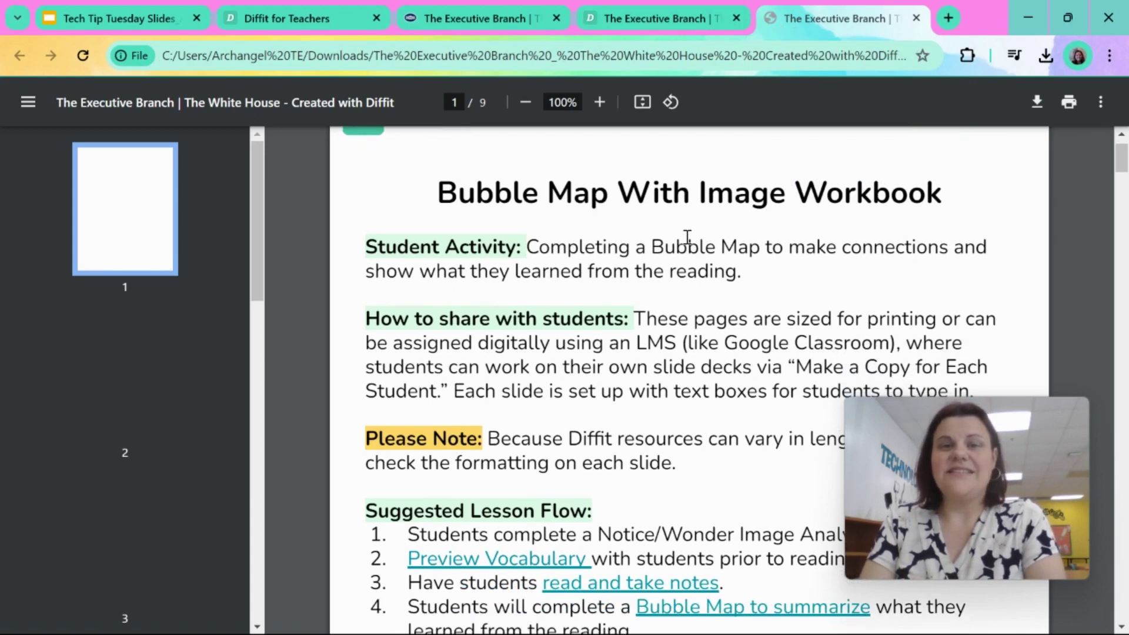
{"action": "scroll", "coordinate": [686, 237], "scroll_direction": "down", "scroll_amount": 7}
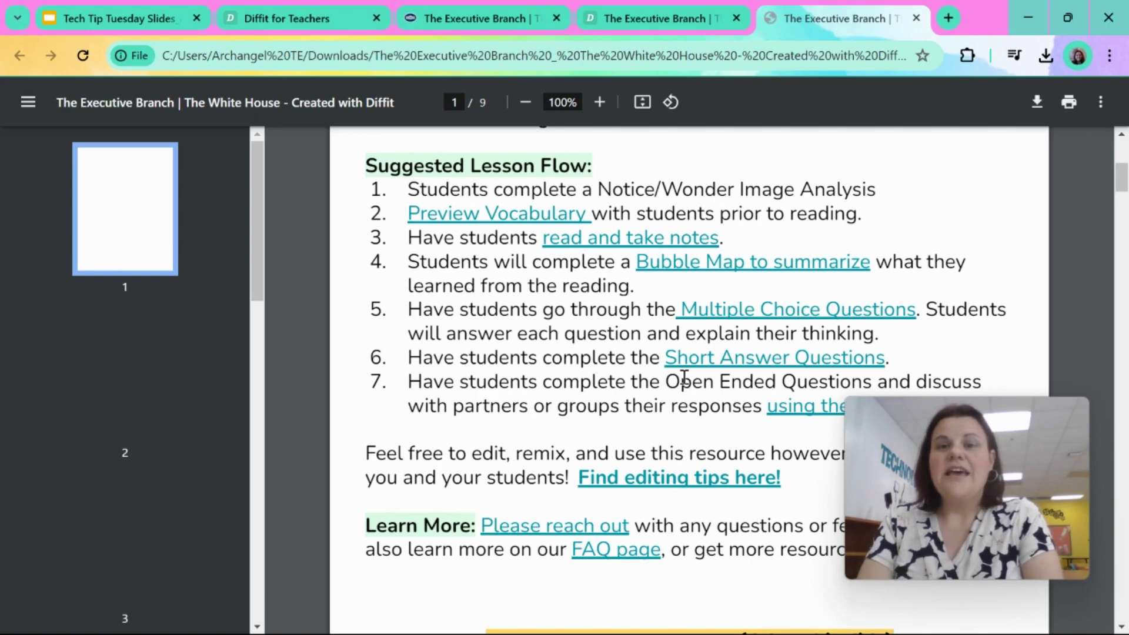
{"action": "scroll", "coordinate": [530, 384], "scroll_direction": "down", "scroll_amount": 1}
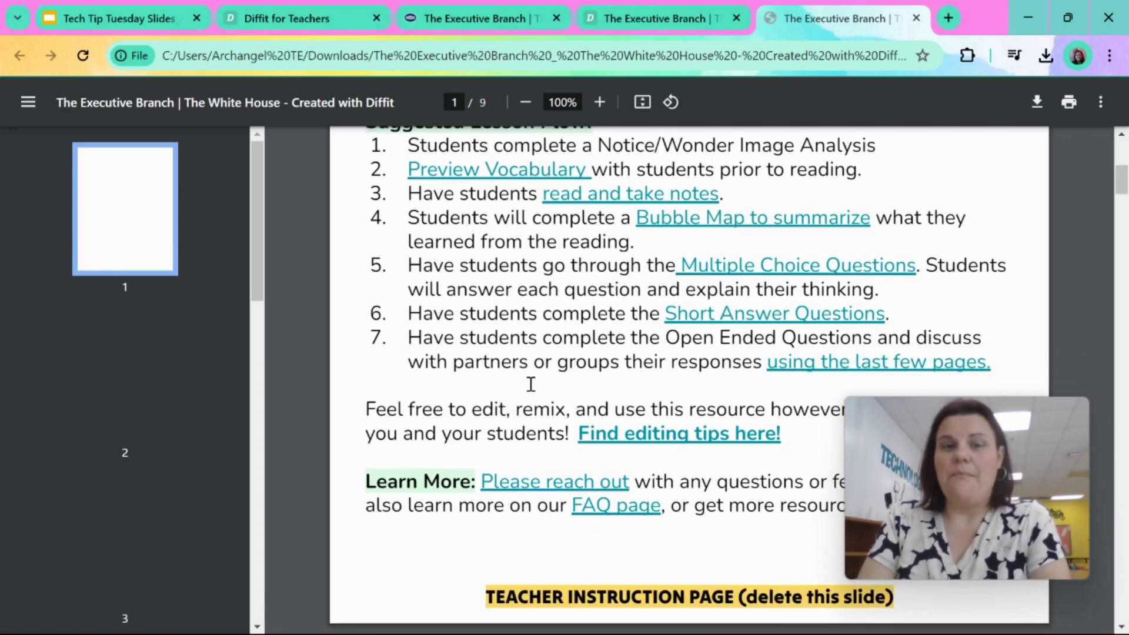
{"action": "scroll", "coordinate": [530, 385], "scroll_direction": "up", "scroll_amount": 1}
{"action": "scroll", "coordinate": [530, 385], "scroll_direction": "down", "scroll_amount": 5}
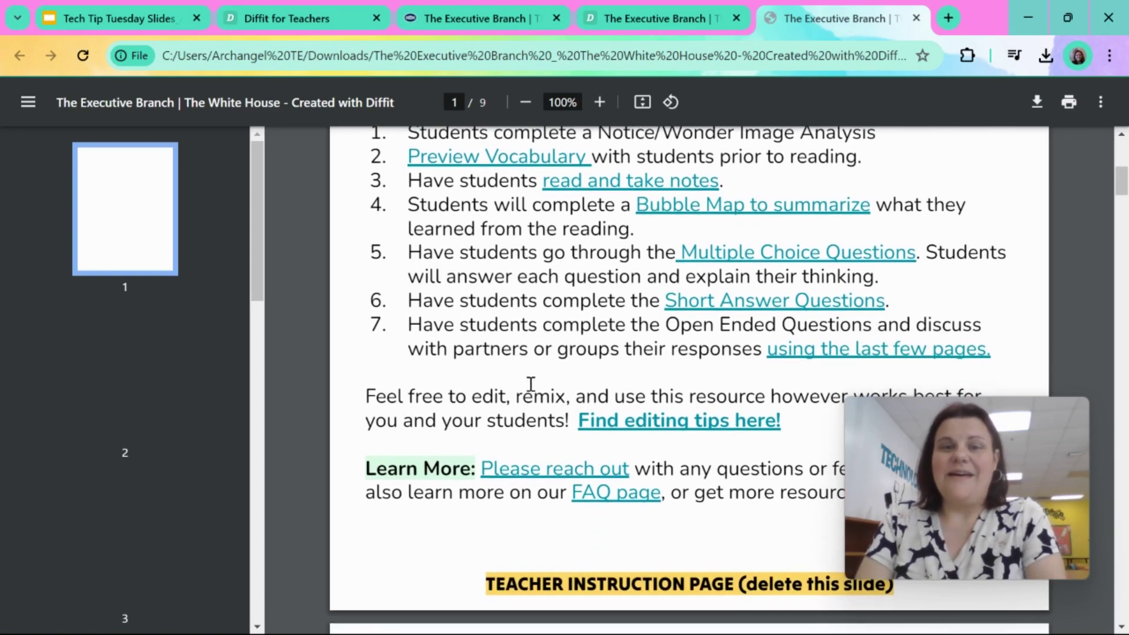
- Review the workbook's Read & Take Notes passage and the Key Vocabulary page with its sentence and image boxes
{"action": "scroll", "coordinate": [530, 385], "scroll_direction": "down", "scroll_amount": 4}
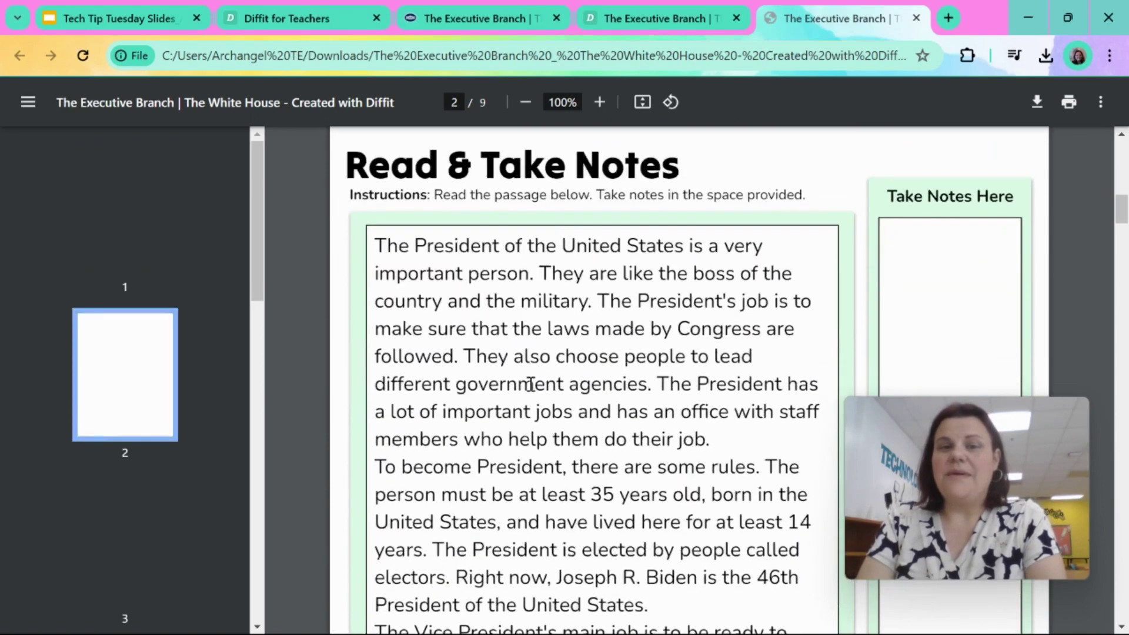
{"action": "scroll", "coordinate": [542, 247], "scroll_direction": "down", "scroll_amount": 1}
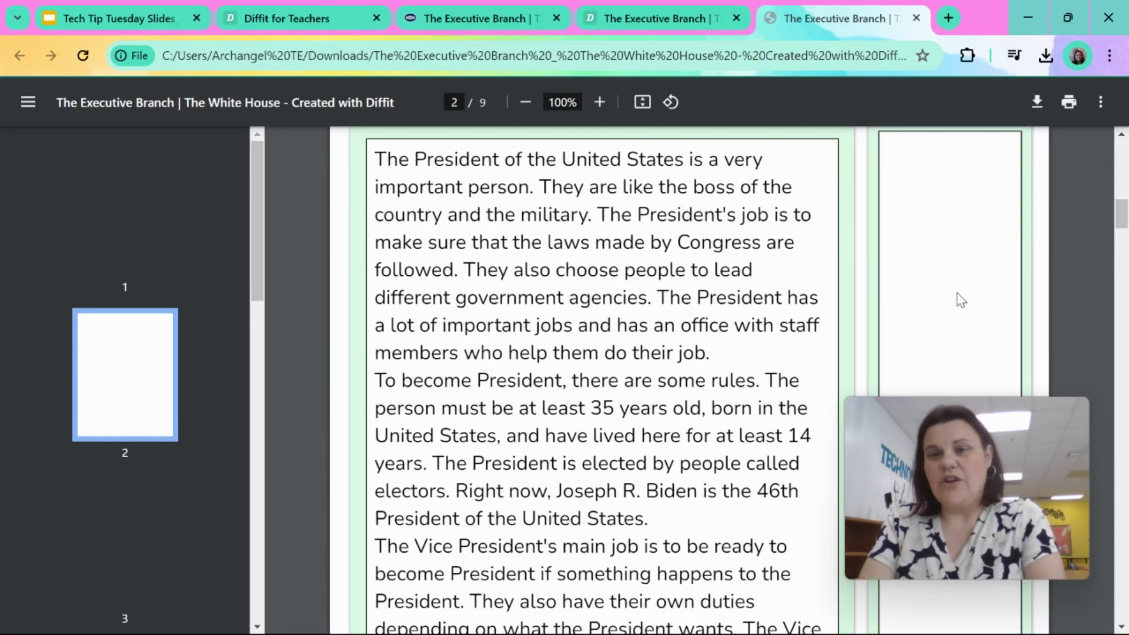
{"action": "scroll", "coordinate": [960, 300], "scroll_direction": "down", "scroll_amount": 16}
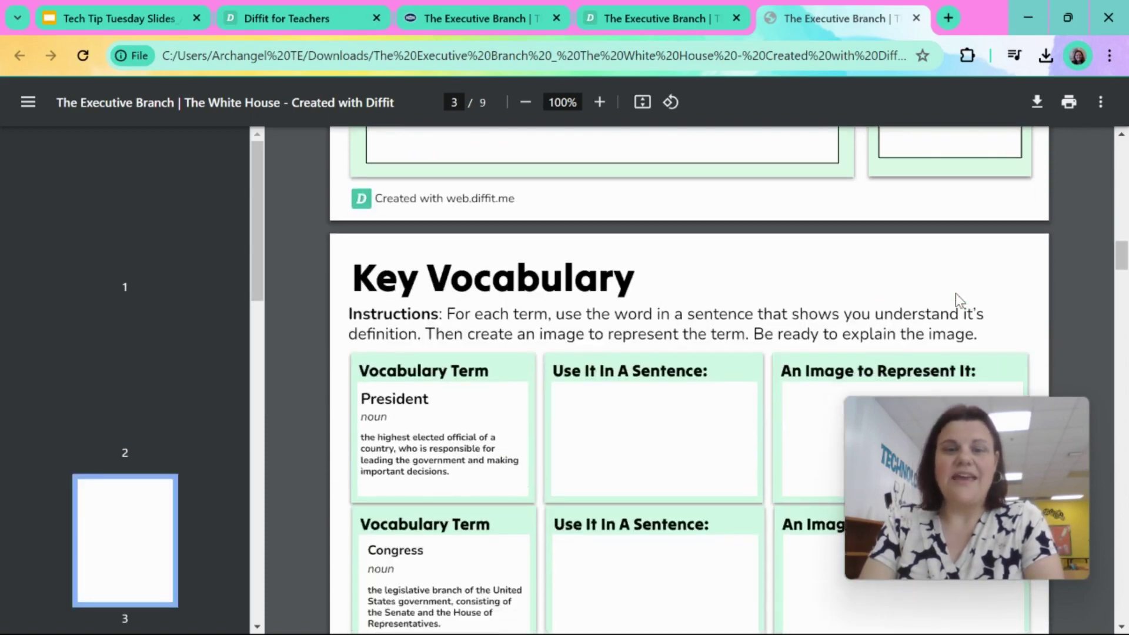
{"action": "scroll", "coordinate": [954, 296], "scroll_direction": "down", "scroll_amount": 2}
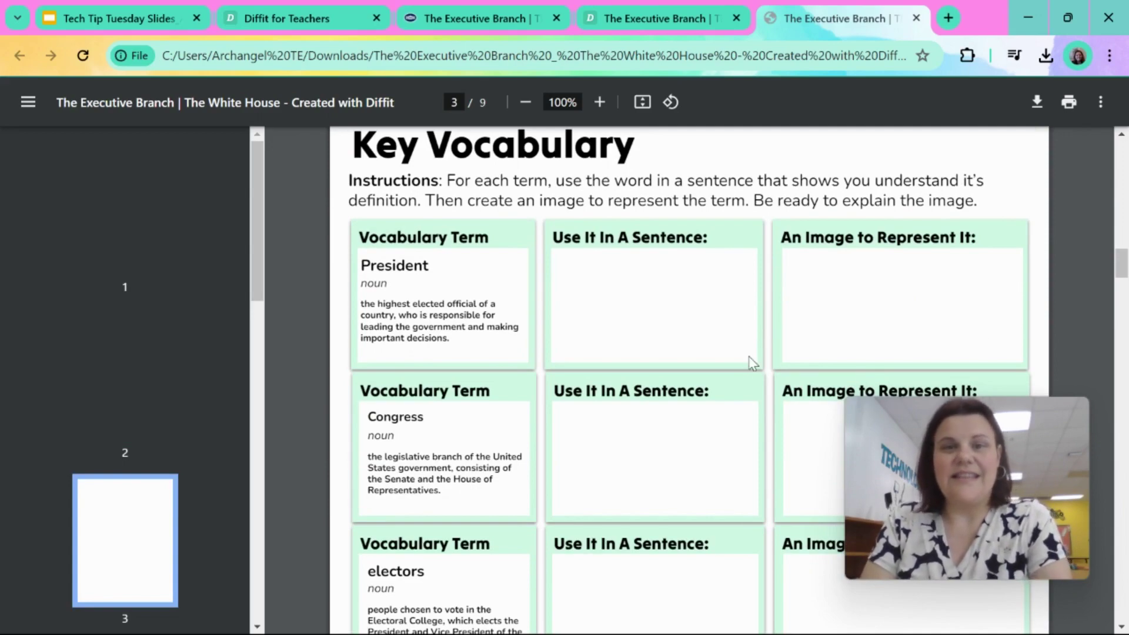
{"action": "scroll", "coordinate": [616, 347], "scroll_direction": "down", "scroll_amount": 8}
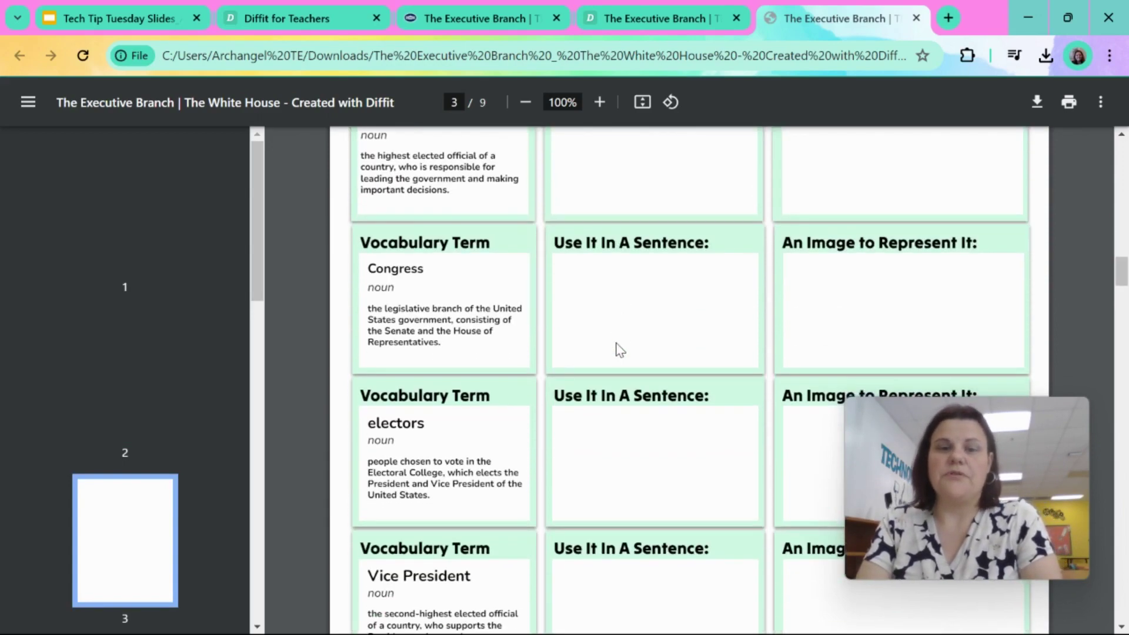
- Examine the Bubble Map Graphic Organizer page, including its reading summary, central image and connecting bubbles
{"action": "scroll", "coordinate": [616, 347], "scroll_direction": "down", "scroll_amount": 8}
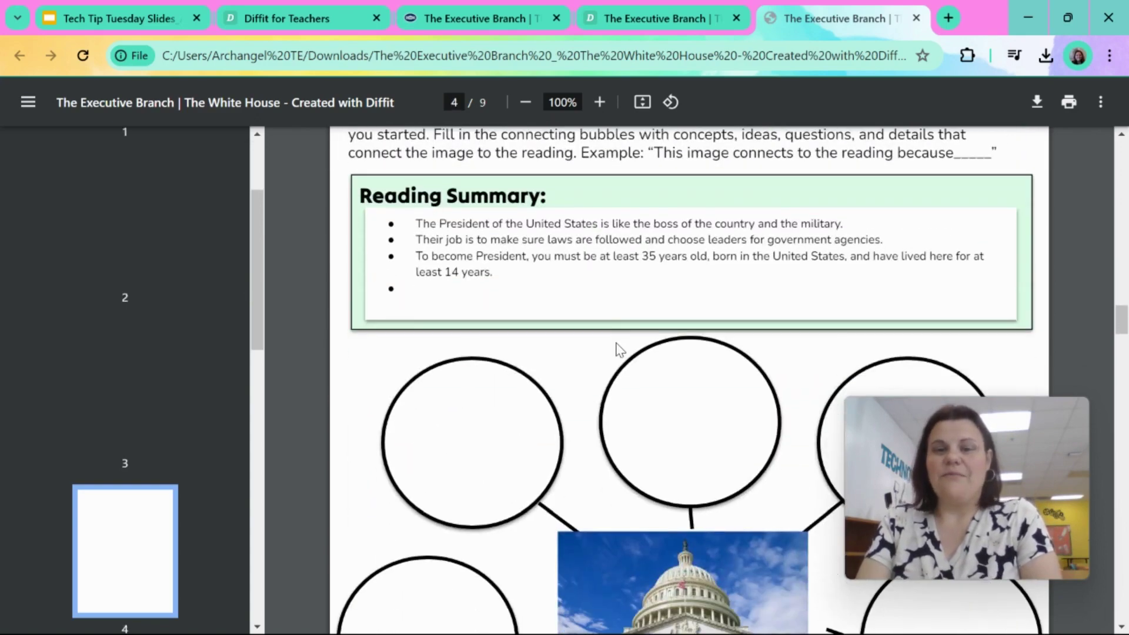
{"action": "scroll", "coordinate": [616, 346], "scroll_direction": "down", "scroll_amount": 4}
{"action": "scroll", "coordinate": [616, 346], "scroll_direction": "up", "scroll_amount": 4}
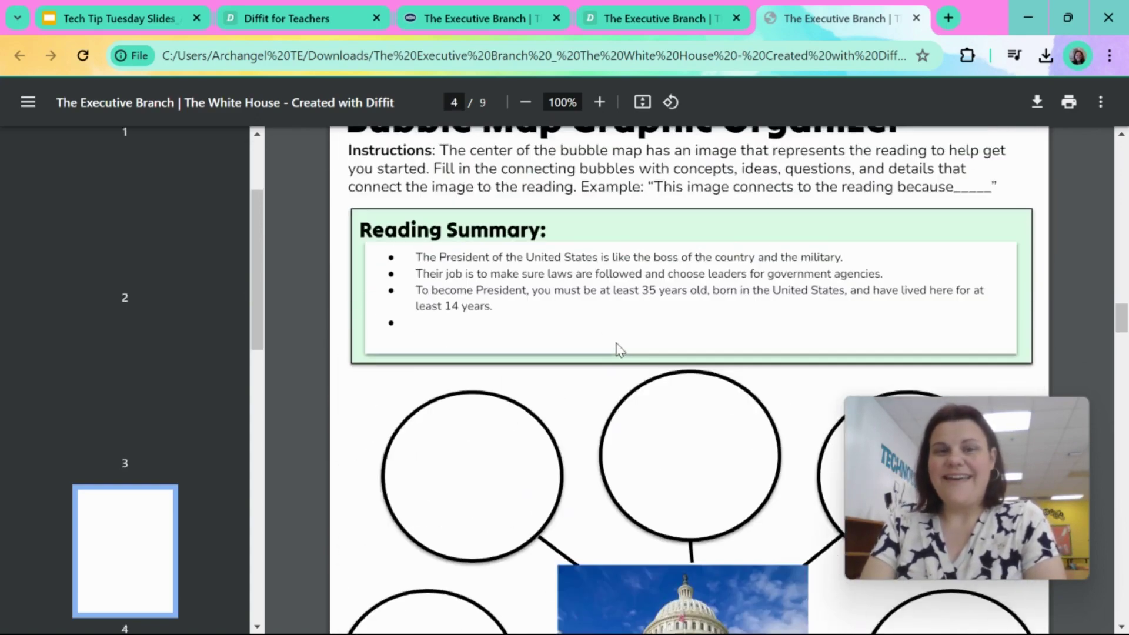
{"action": "scroll", "coordinate": [616, 346], "scroll_direction": "down", "scroll_amount": 1}
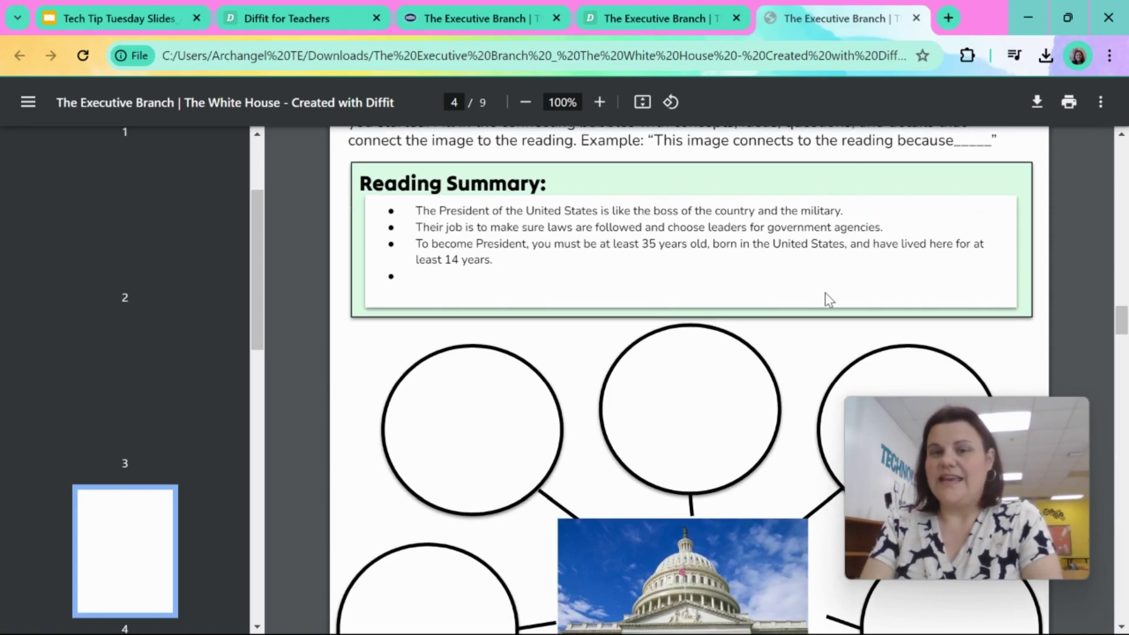
{"action": "scroll", "coordinate": [810, 256], "scroll_direction": "down", "scroll_amount": 15}
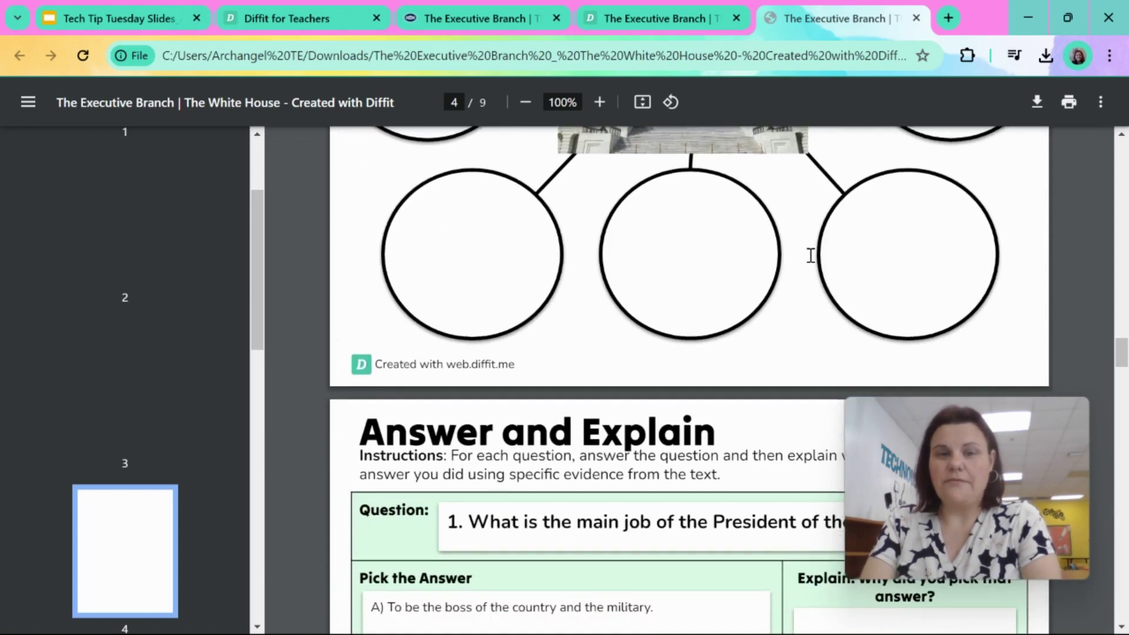
- Review the multiple choice questions and explanation boxes on the workbook's Answer and Explain page
{"action": "scroll", "coordinate": [810, 256], "scroll_direction": "down", "scroll_amount": 1}
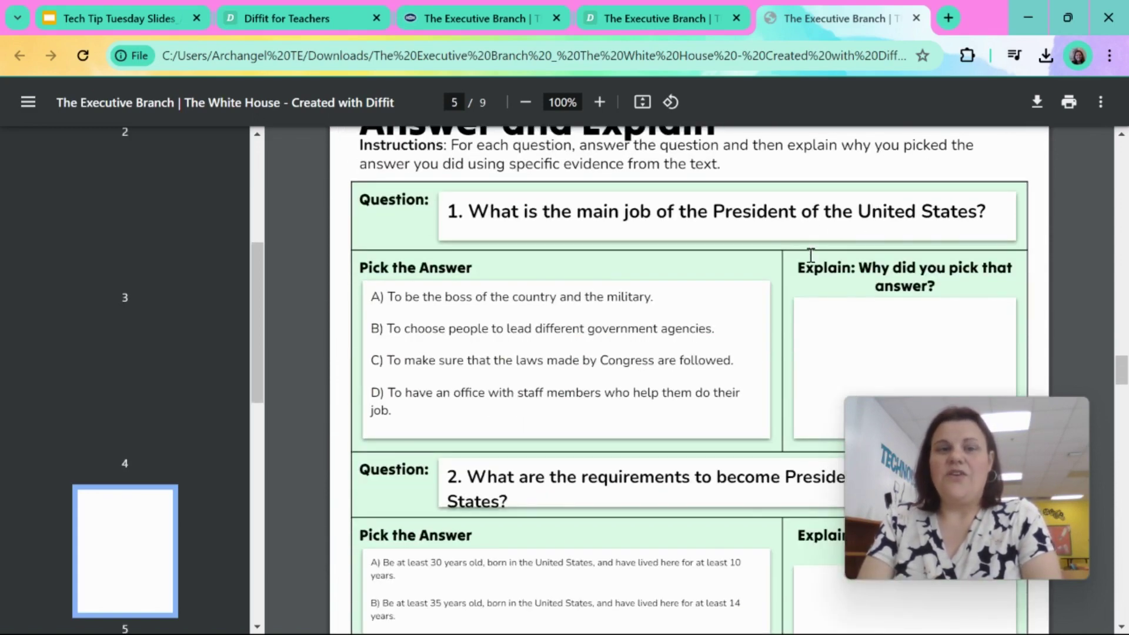
{"action": "scroll", "coordinate": [684, 307], "scroll_direction": "down", "scroll_amount": 1}
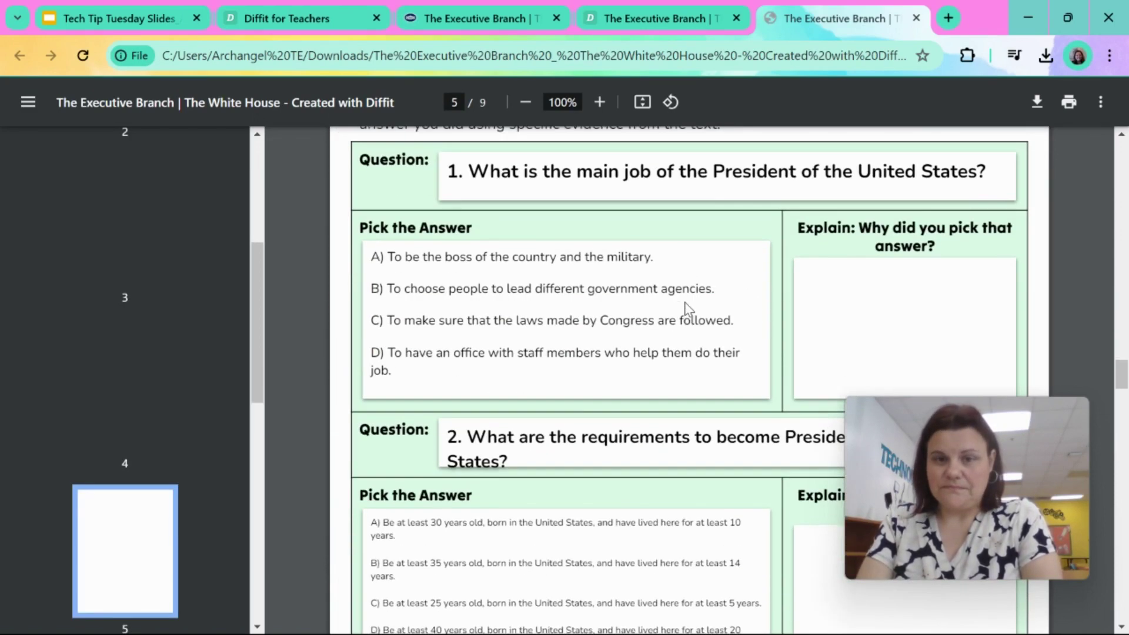
{"action": "scroll", "coordinate": [687, 308], "scroll_direction": "down", "scroll_amount": 2}
{"action": "scroll", "coordinate": [686, 309], "scroll_direction": "down", "scroll_amount": 2}
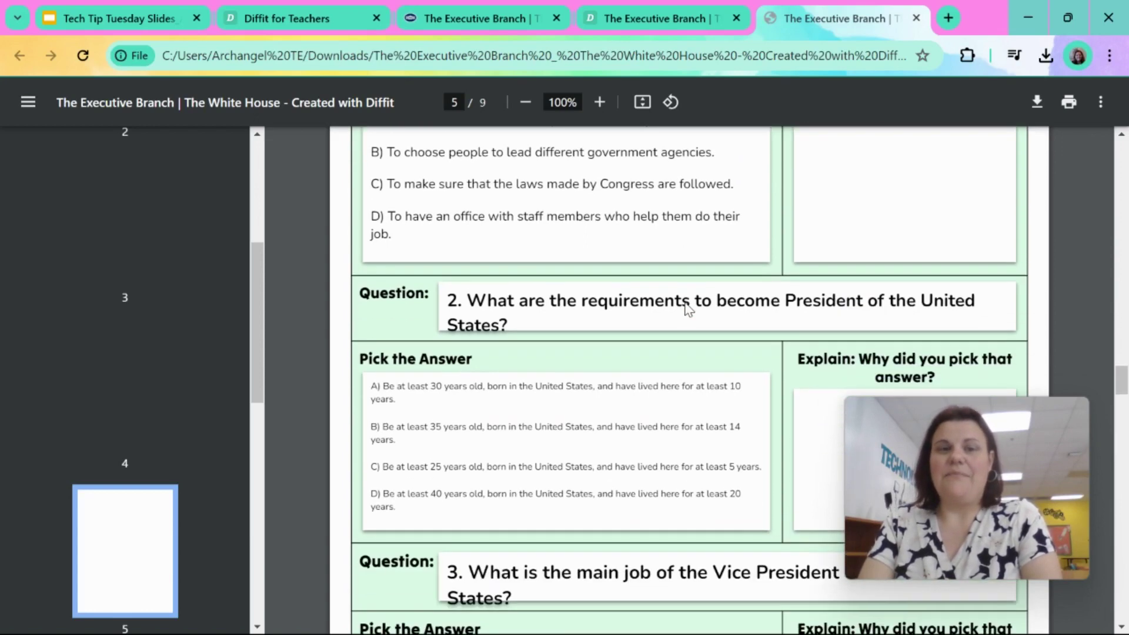
{"action": "scroll", "coordinate": [687, 309], "scroll_direction": "up", "scroll_amount": 4}
{"action": "scroll", "coordinate": [687, 309], "scroll_direction": "down", "scroll_amount": 3}
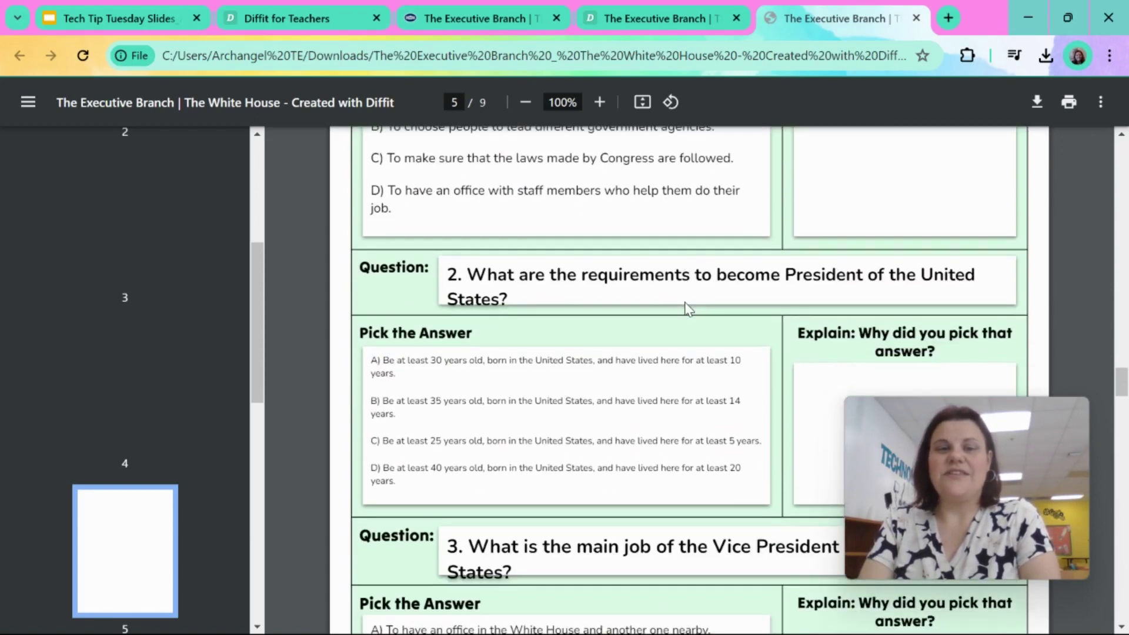
{"action": "scroll", "coordinate": [687, 308], "scroll_direction": "down", "scroll_amount": 1}
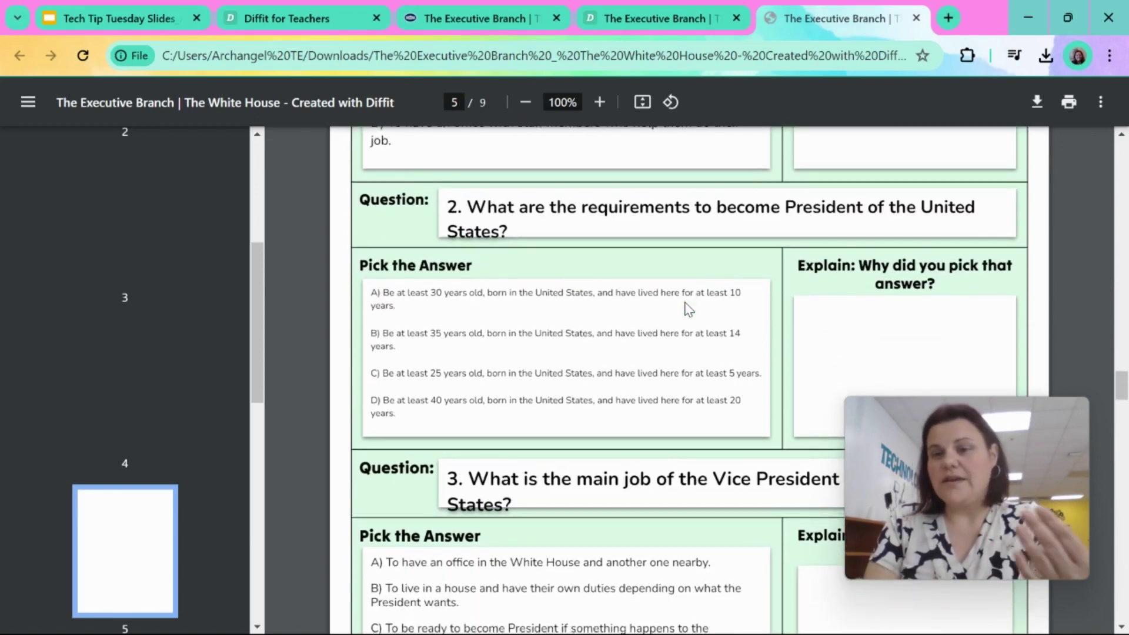
- Look through the questions and response boxes on the workbook's Short Answer Questions page
{"action": "scroll", "coordinate": [688, 308], "scroll_direction": "down", "scroll_amount": 6}
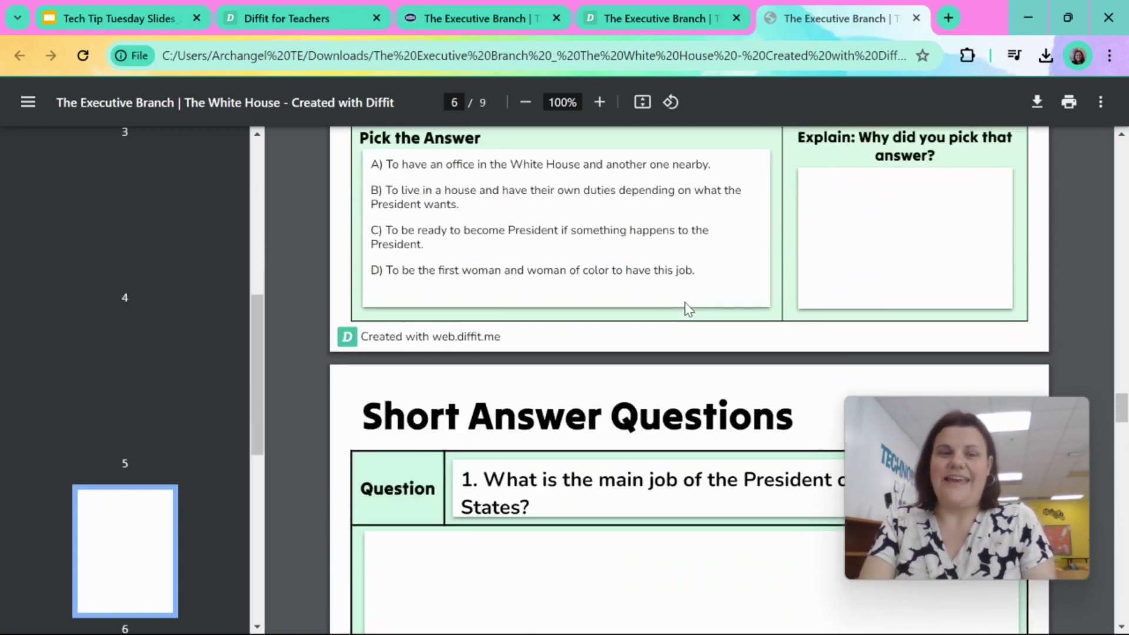
{"action": "scroll", "coordinate": [688, 309], "scroll_direction": "down", "scroll_amount": 1}
{"action": "scroll", "coordinate": [688, 309], "scroll_direction": "down", "scroll_amount": 3}
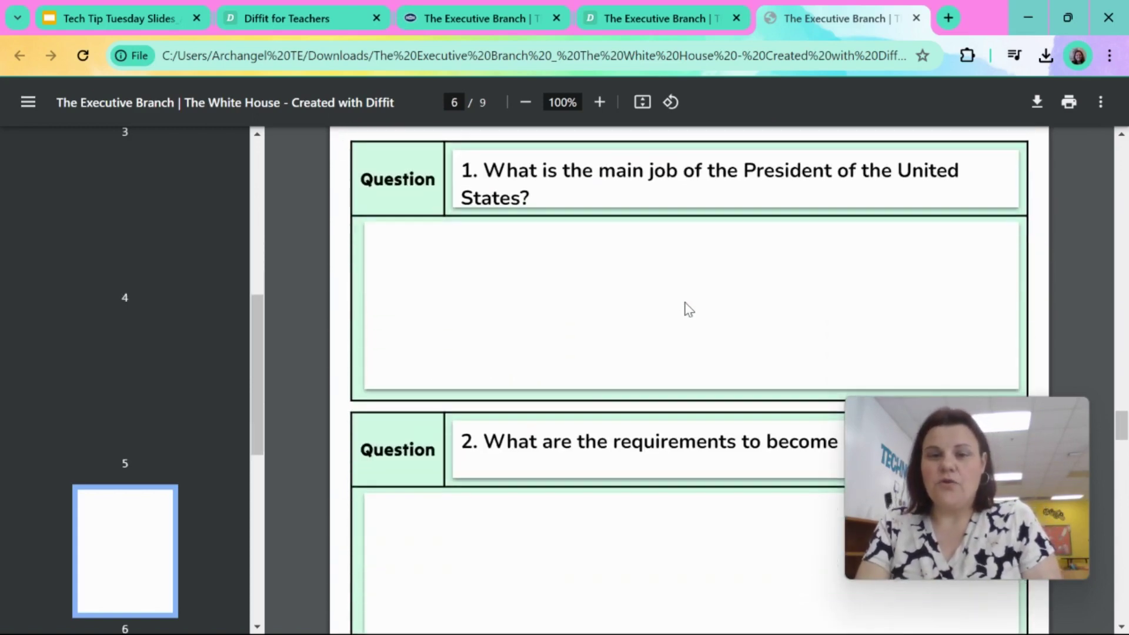
{"action": "scroll", "coordinate": [688, 308], "scroll_direction": "down", "scroll_amount": 5}
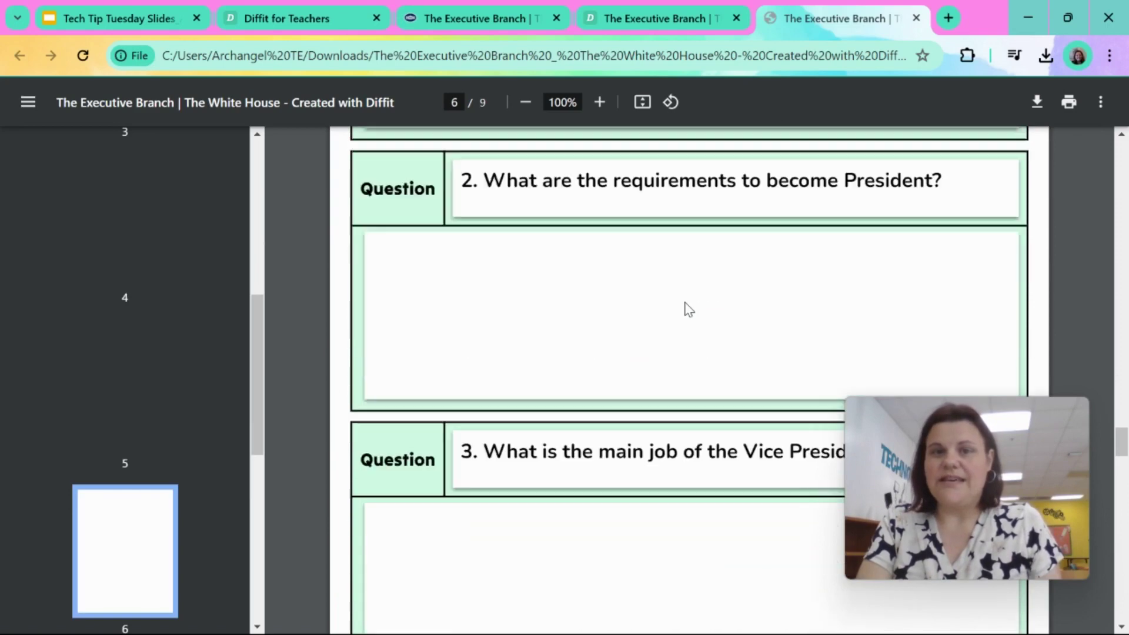
{"action": "scroll", "coordinate": [687, 309], "scroll_direction": "down", "scroll_amount": 3}
- Review the three Reflect and Discuss pages with their open-ended questions and group response boxes, through the end of the workbook
{"action": "scroll", "coordinate": [688, 309], "scroll_direction": "down", "scroll_amount": 4}
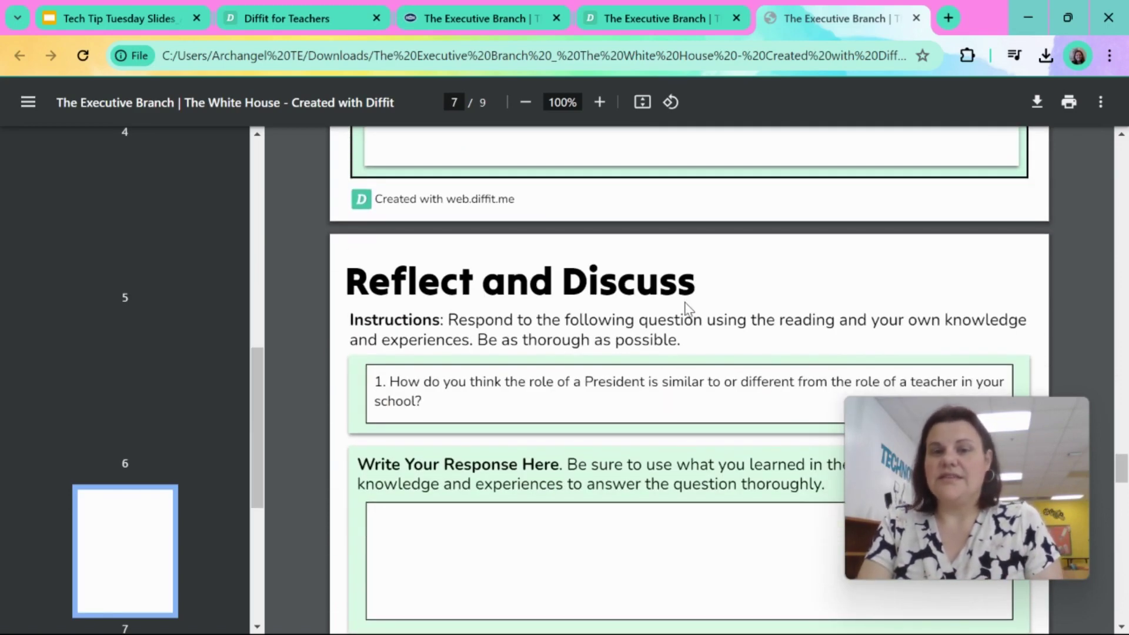
{"action": "scroll", "coordinate": [687, 309], "scroll_direction": "down", "scroll_amount": 4}
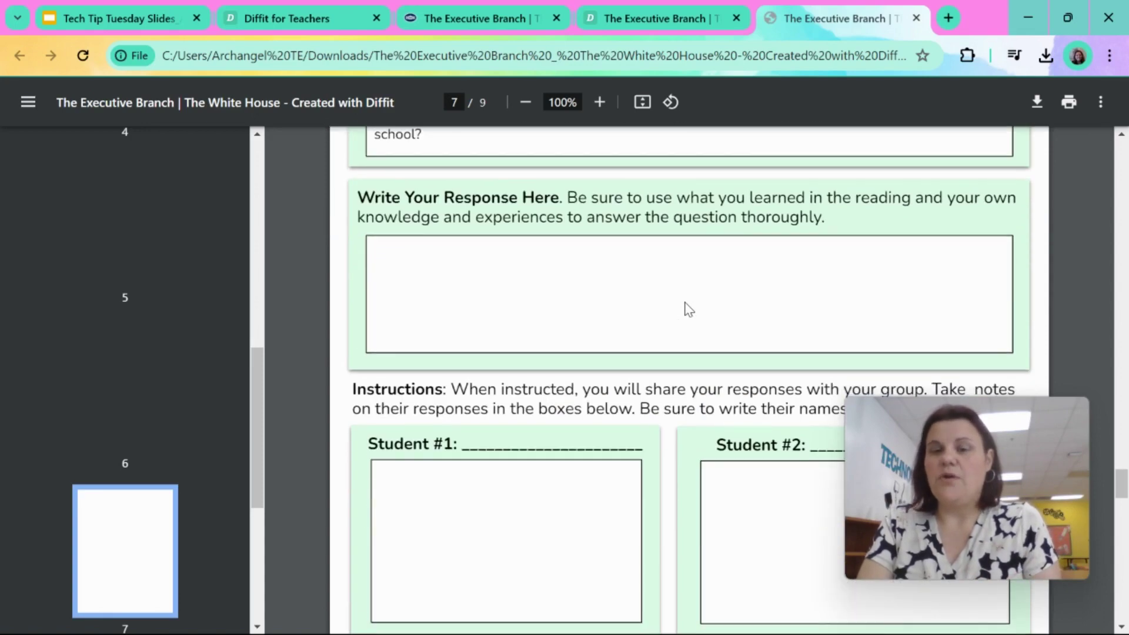
{"action": "scroll", "coordinate": [687, 308], "scroll_direction": "down", "scroll_amount": 3}
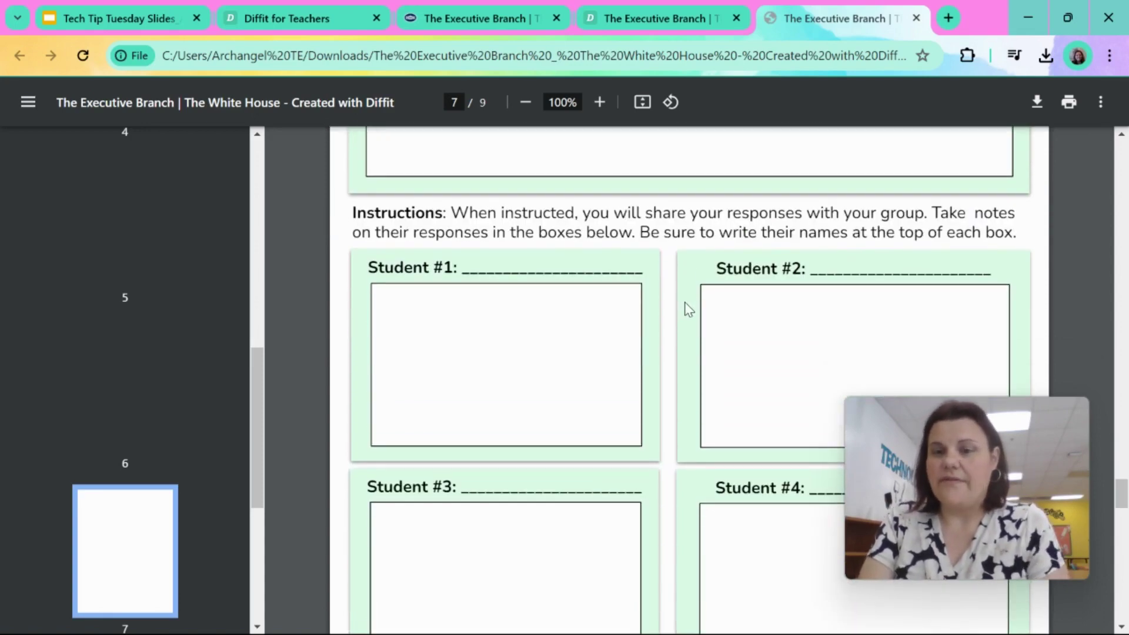
{"action": "scroll", "coordinate": [689, 309], "scroll_direction": "down", "scroll_amount": 6}
{"action": "scroll", "coordinate": [688, 308], "scroll_direction": "down", "scroll_amount": 6}
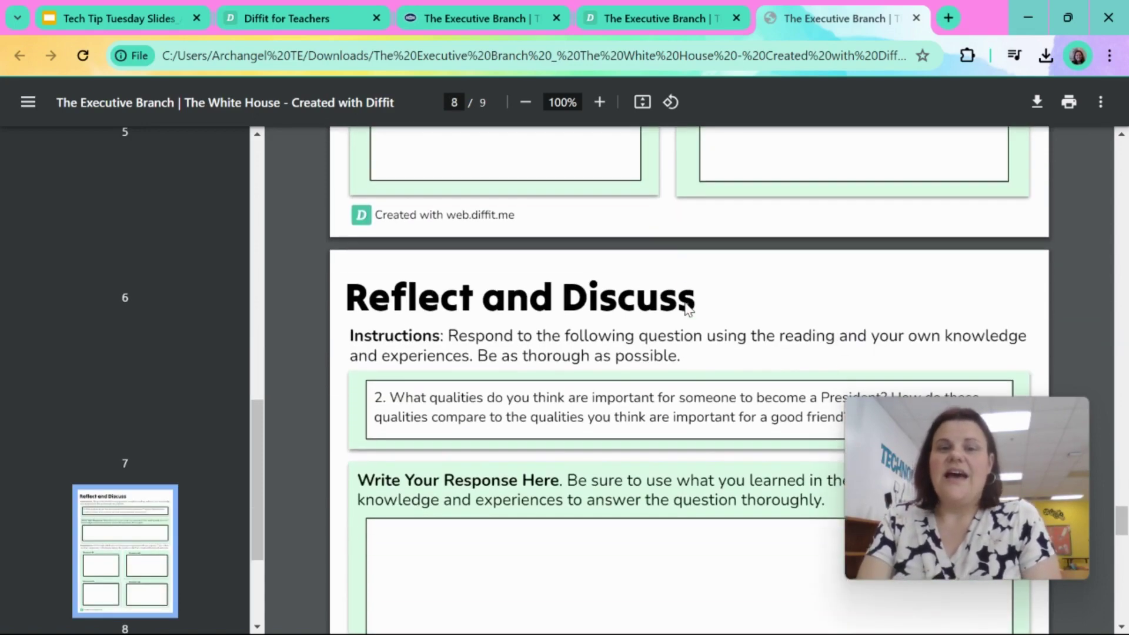
{"action": "scroll", "coordinate": [688, 309], "scroll_direction": "down", "scroll_amount": 3}
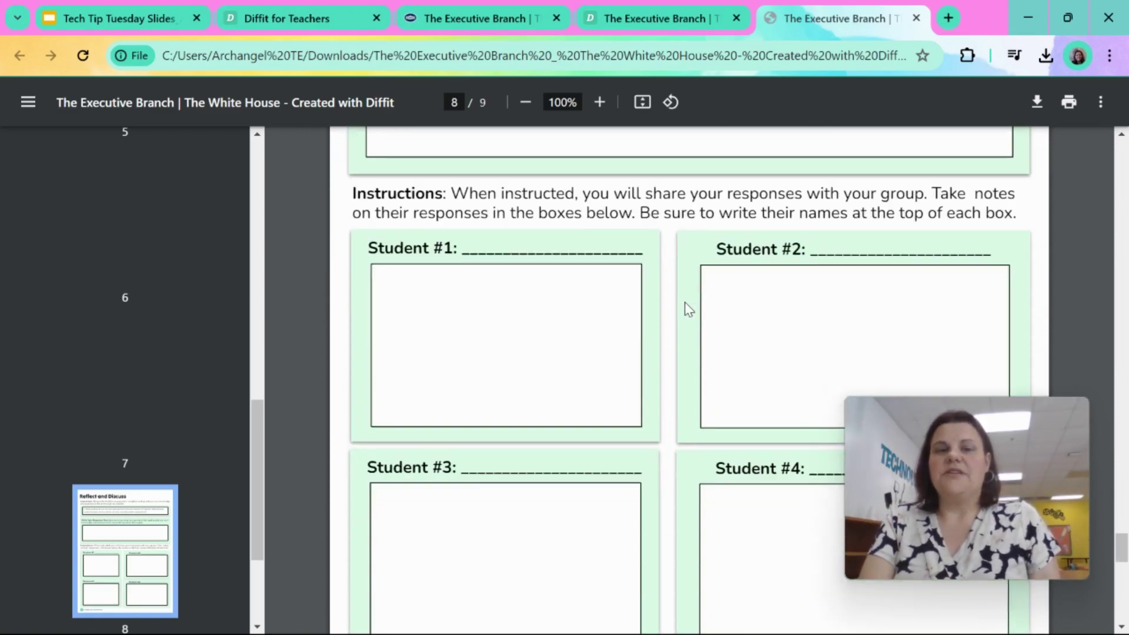
{"action": "scroll", "coordinate": [688, 309], "scroll_direction": "down", "scroll_amount": 2}
{"action": "scroll", "coordinate": [689, 309], "scroll_direction": "up", "scroll_amount": 6}
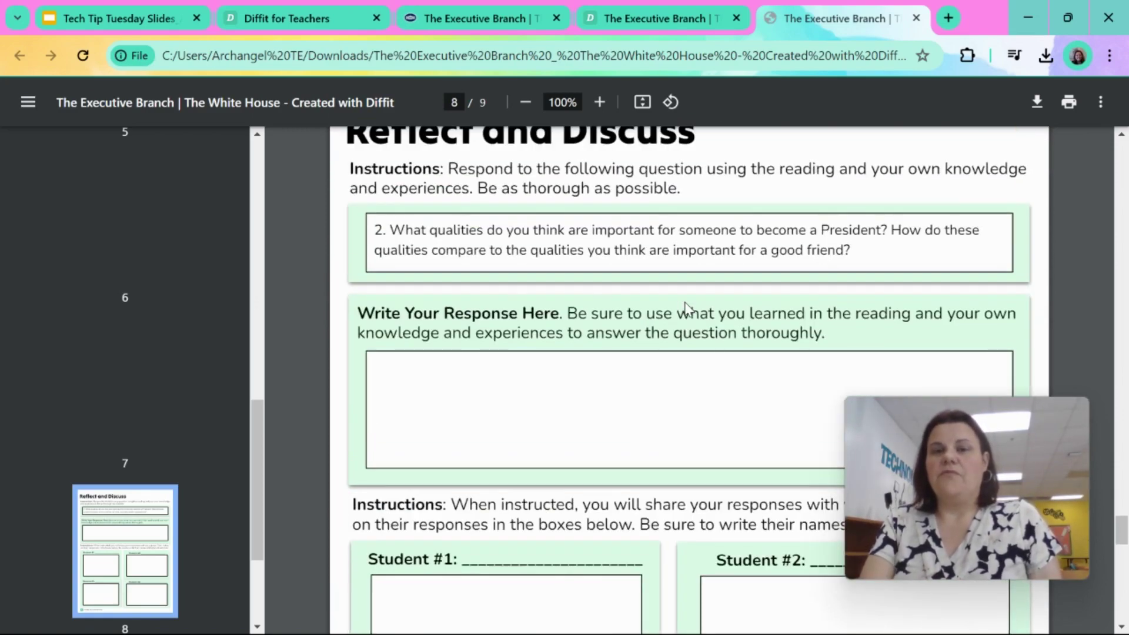
{"action": "scroll", "coordinate": [686, 307], "scroll_direction": "down", "scroll_amount": 10}
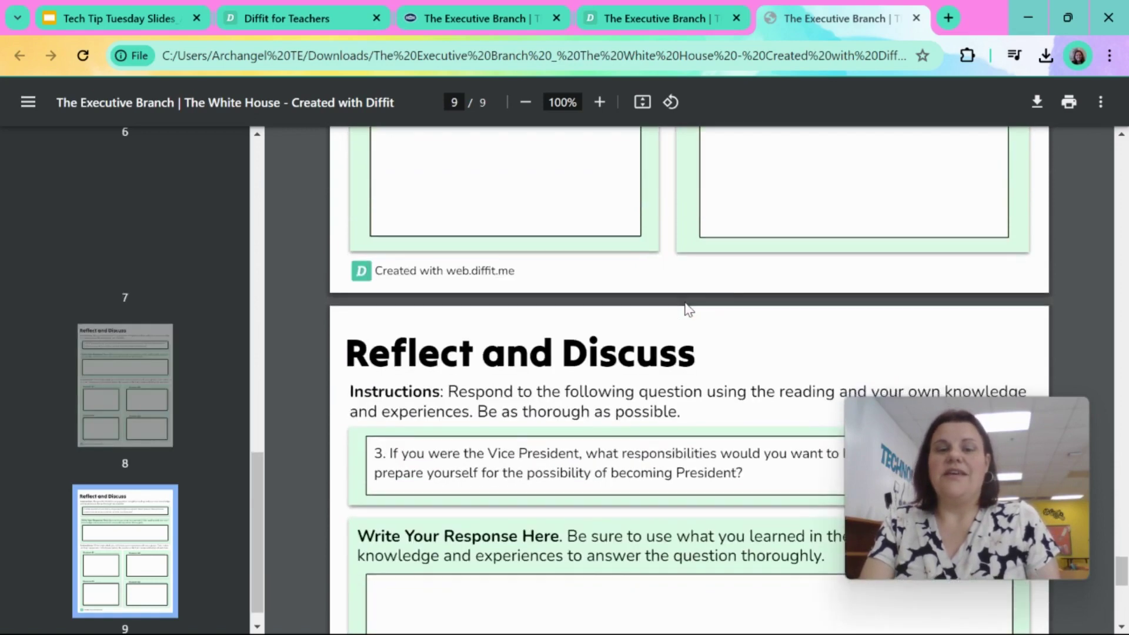
{"action": "scroll", "coordinate": [688, 309], "scroll_direction": "down", "scroll_amount": 9}
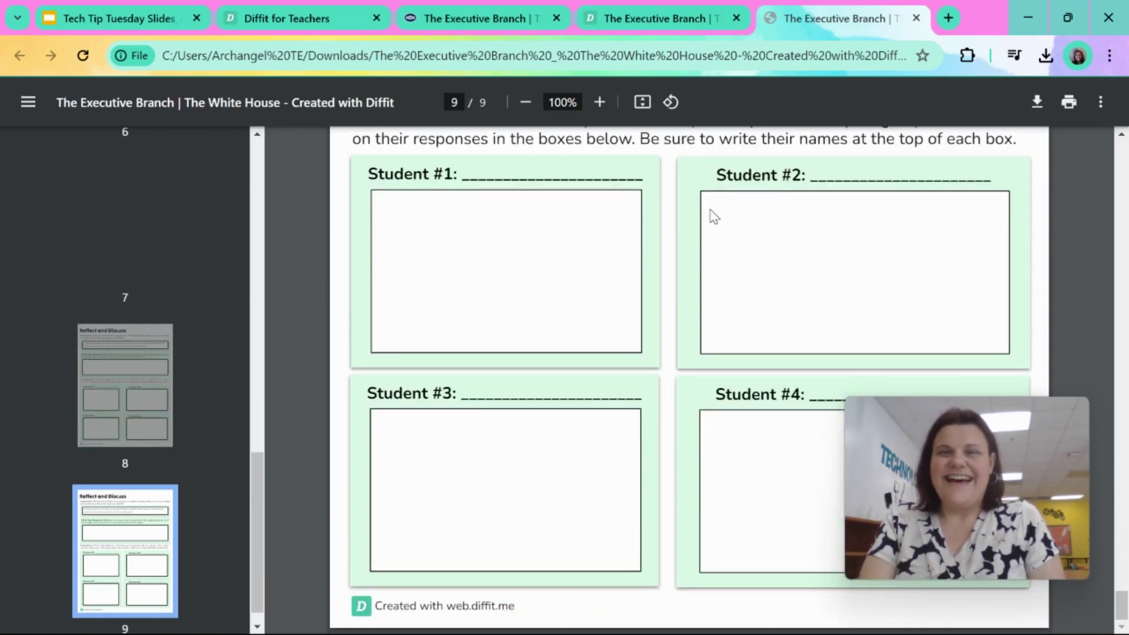
- Return to the Diffit resource generator, switch the source to Literally Anything and enter Mitosis as the topic
{"action": "left_click", "coordinate": [294, 18]}
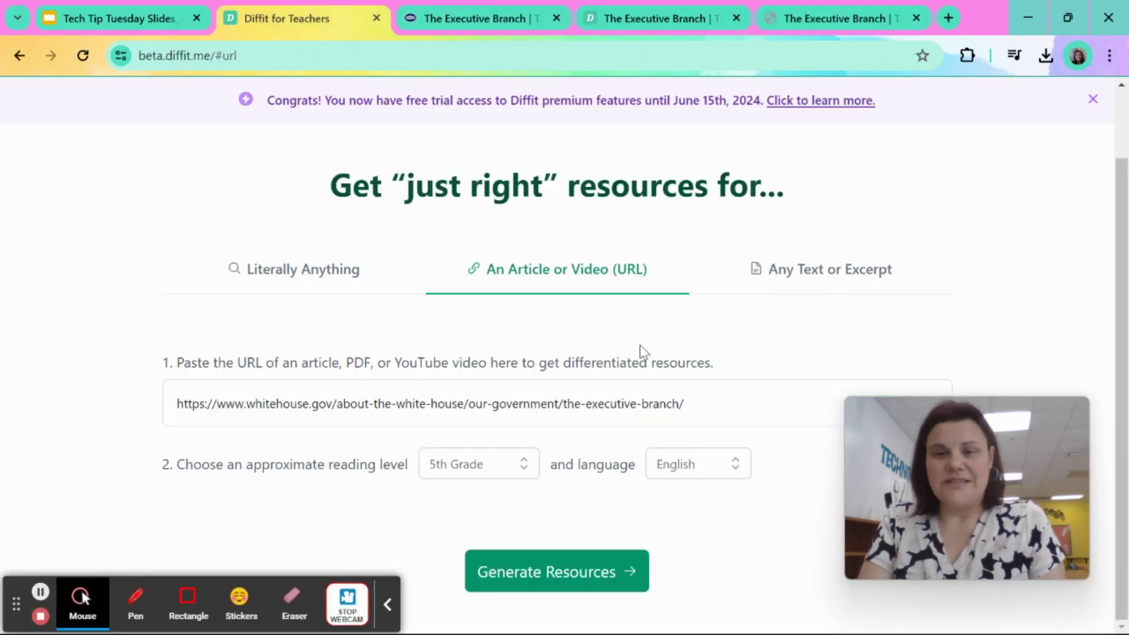
{"action": "left_click", "coordinate": [332, 277]}
{"action": "left_click", "coordinate": [331, 406]}
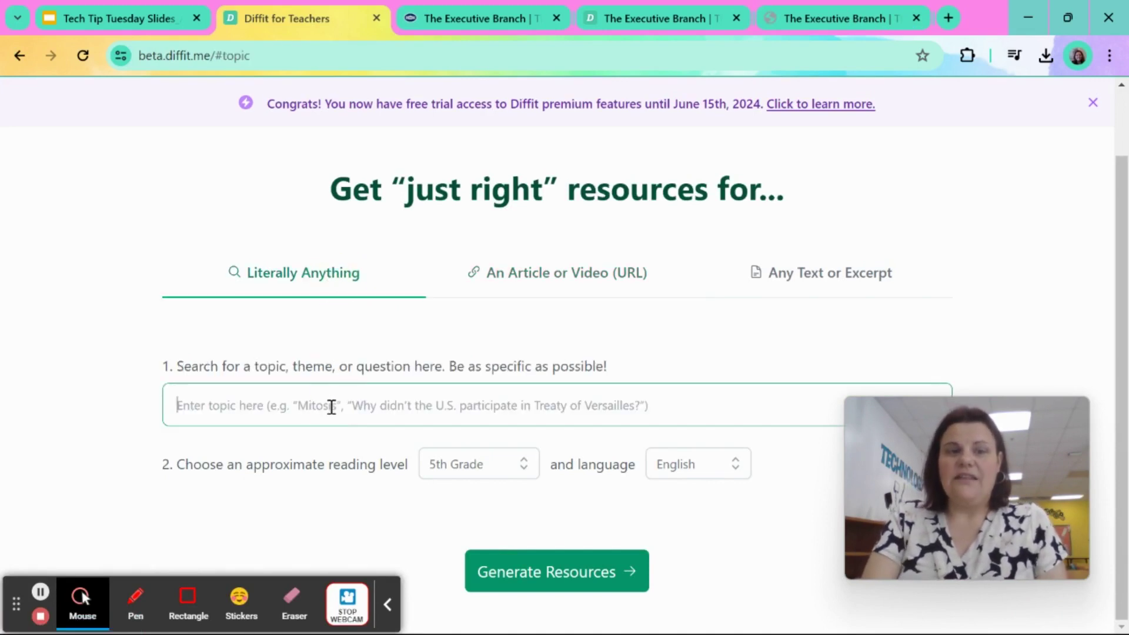
{"action": "type", "text": "Mitosis"}
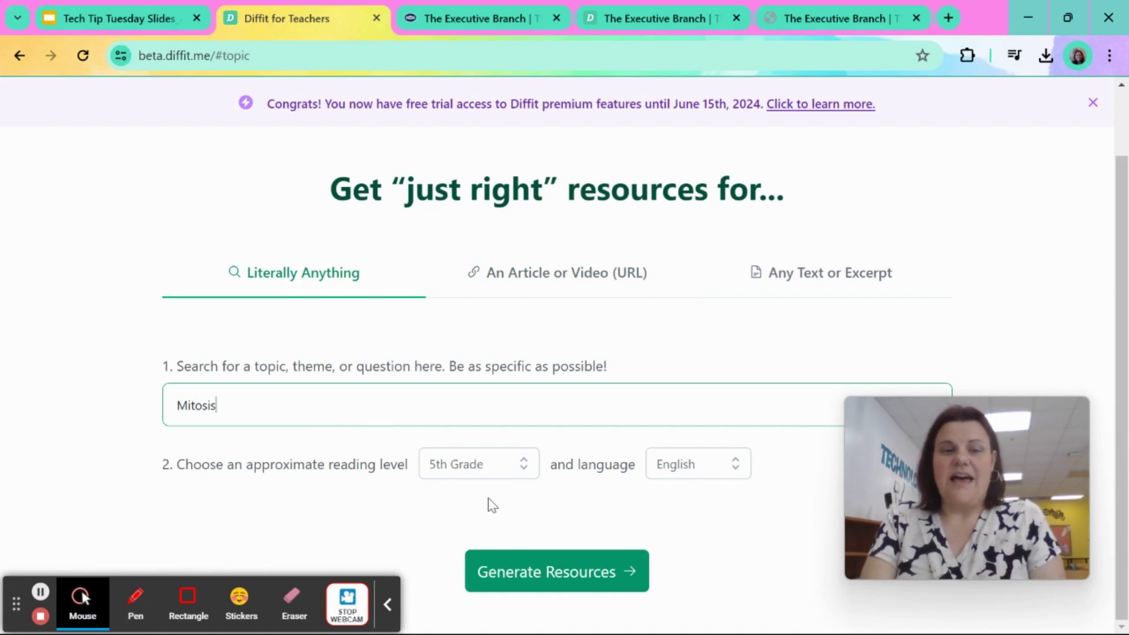
- Generate the Mitosis resources at a 7th Grade reading level, keeping English as the language
{"action": "left_click", "coordinate": [525, 467]}
{"action": "scroll", "coordinate": [479, 529], "scroll_direction": "down", "scroll_amount": 3}
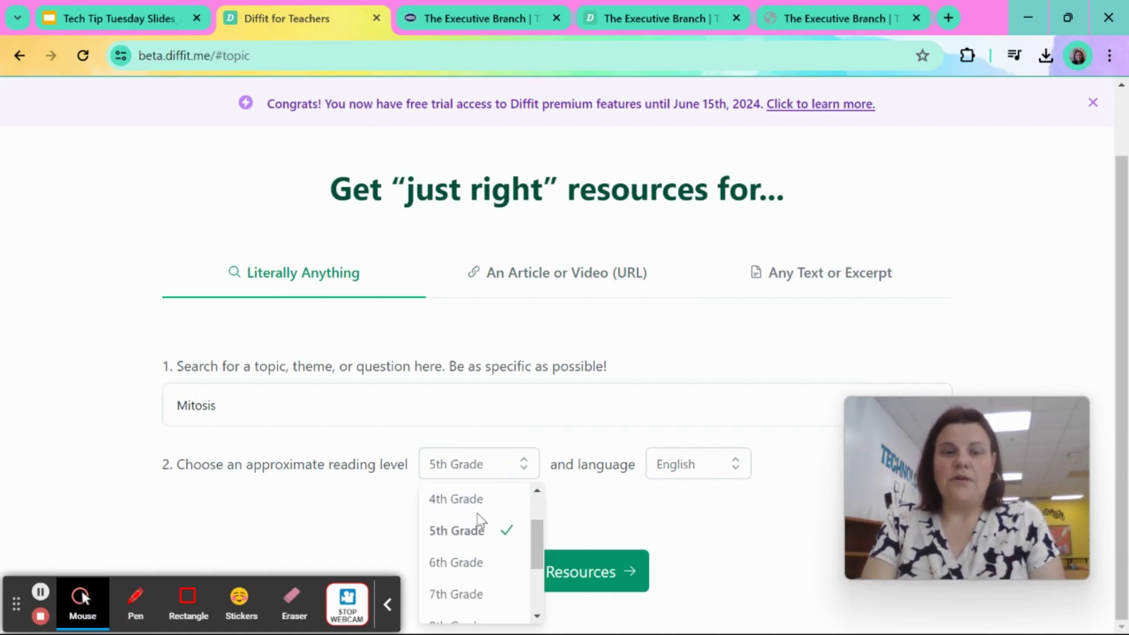
{"action": "left_click", "coordinate": [476, 555]}
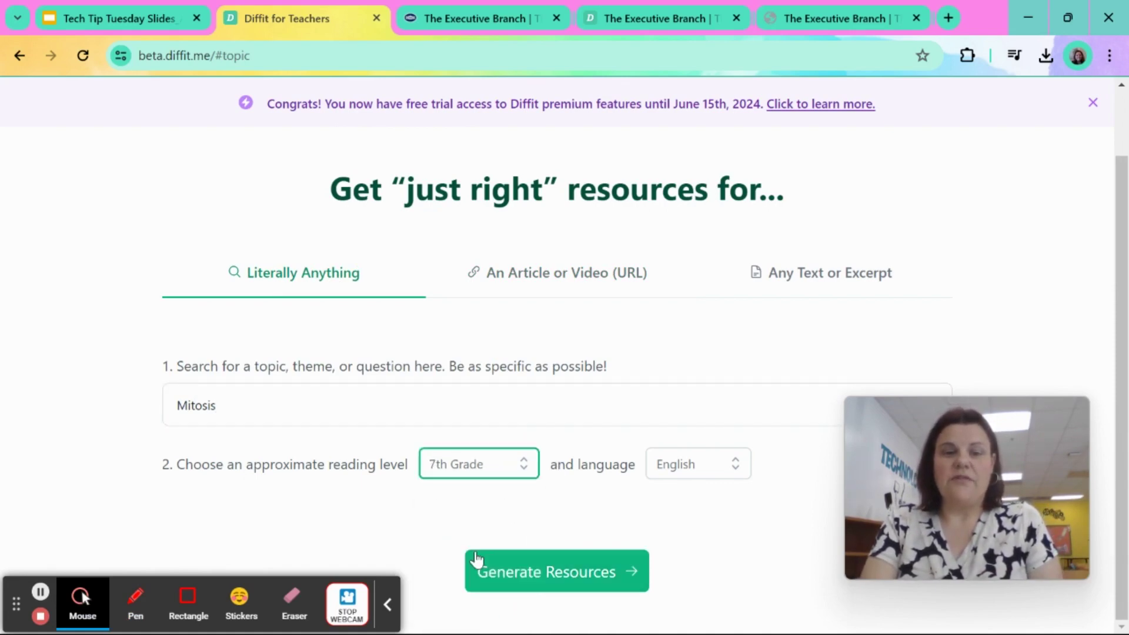
{"action": "left_click", "coordinate": [716, 461]}
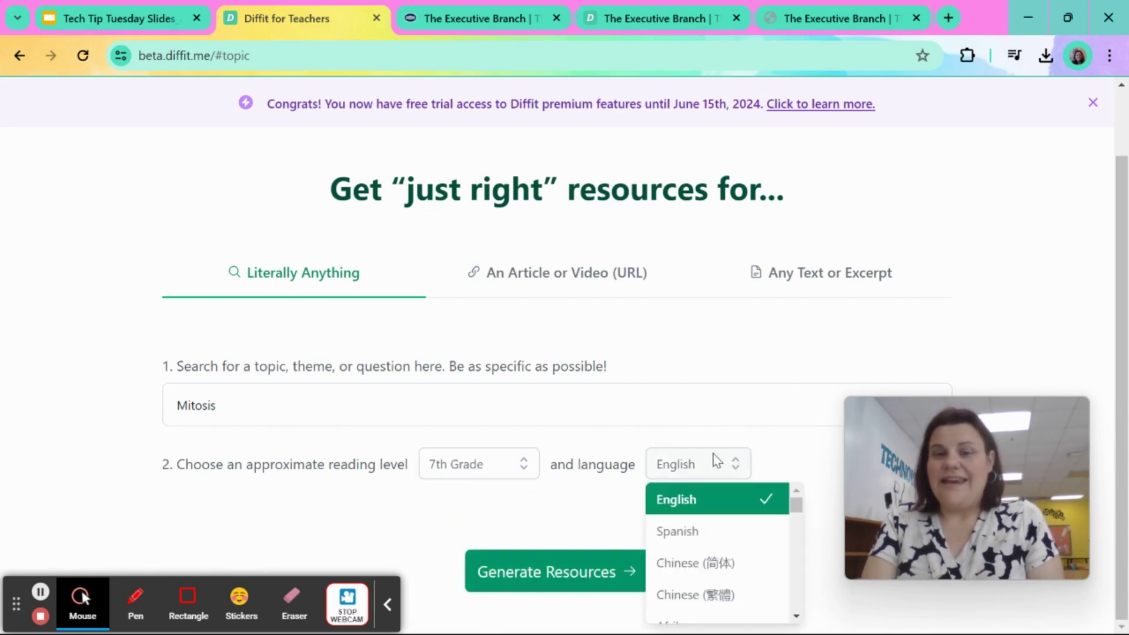
{"action": "left_click", "coordinate": [596, 532]}
{"action": "left_click", "coordinate": [583, 576]}
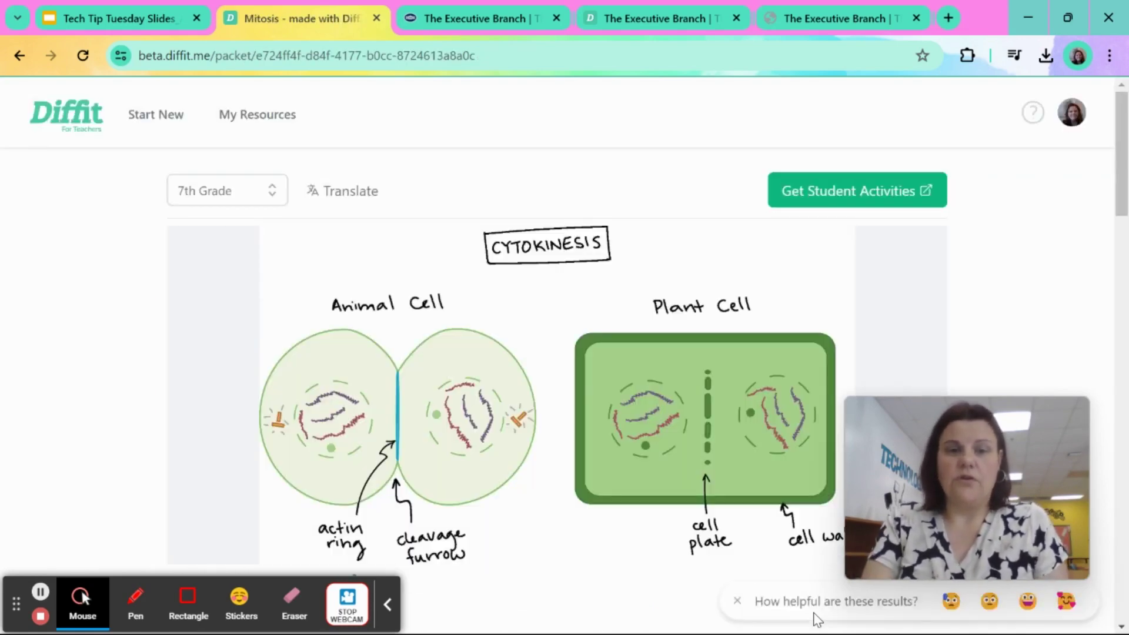
- Look over the cytokinesis cover image above the Mitosis passage and reveal its source and the alternative images
{"action": "scroll", "coordinate": [674, 479], "scroll_direction": "down", "scroll_amount": 1}
{"action": "scroll", "coordinate": [673, 479], "scroll_direction": "down", "scroll_amount": 1}
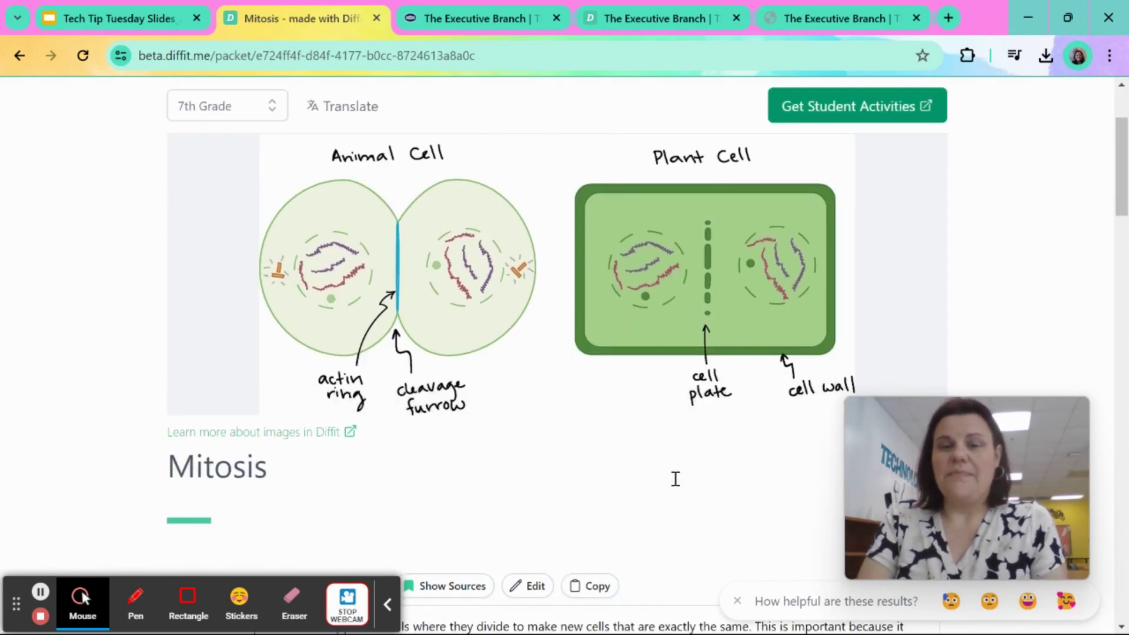
{"action": "mouse_move", "coordinate": [652, 235]}
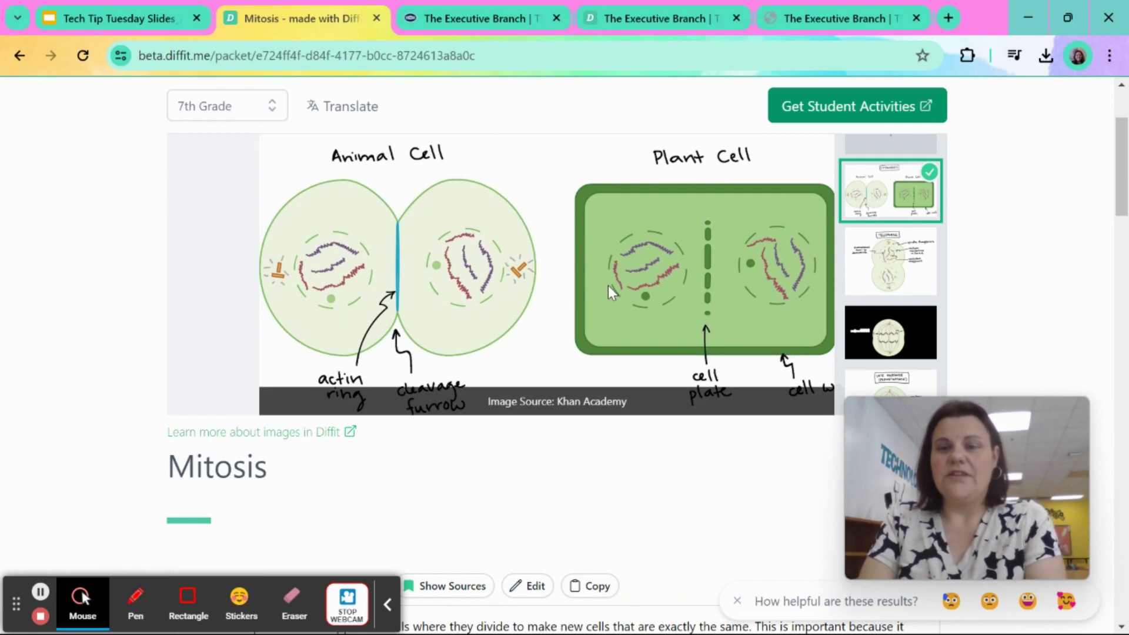